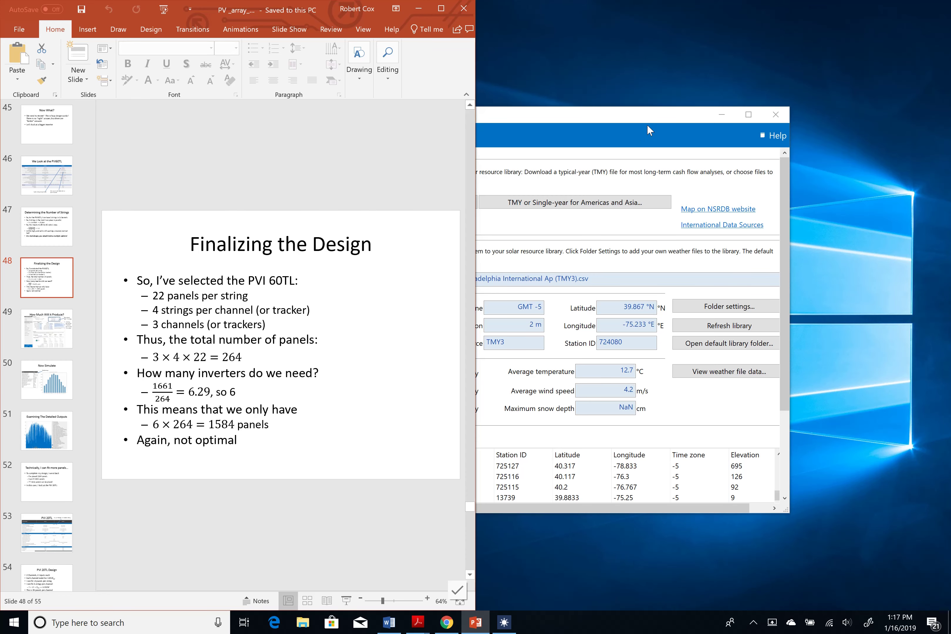
Close the open example project in SAM without saving changes.
{"action": "left_click", "coordinate": [622, 118]}
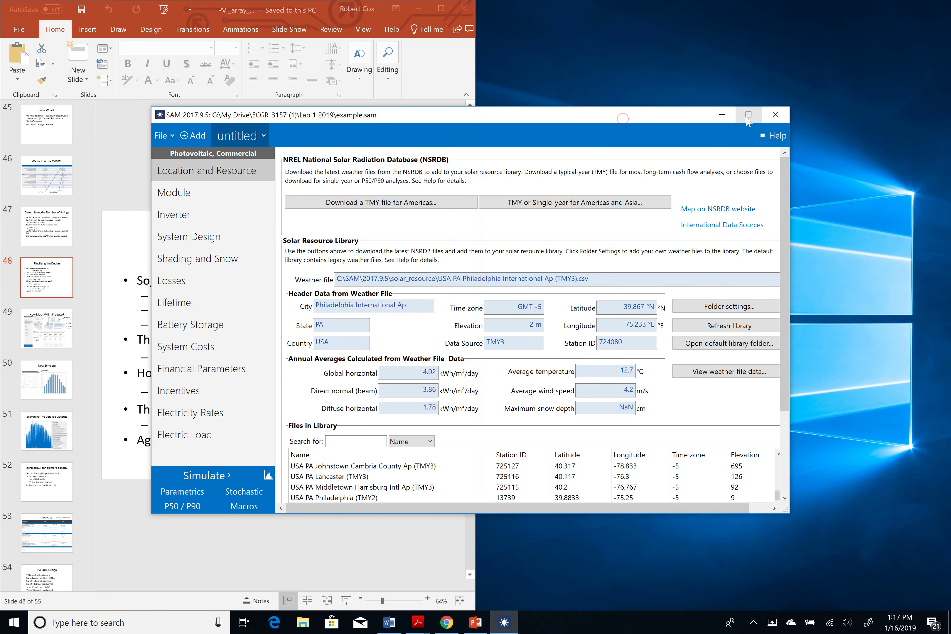
{"action": "left_click", "coordinate": [780, 115]}
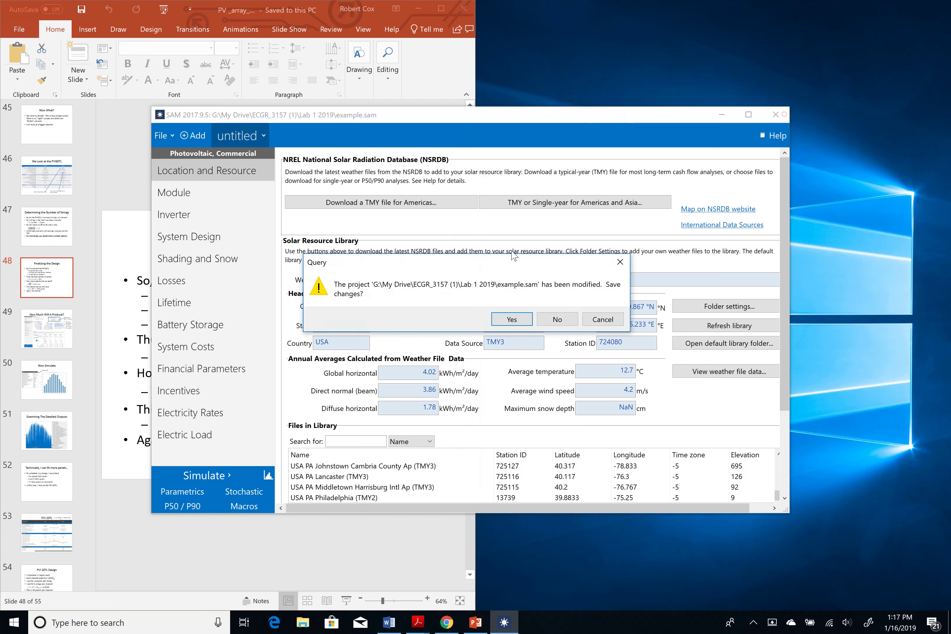
{"action": "left_click", "coordinate": [557, 320]}
Relaunch System Advisor Model from Windows search with 'sys'.
{"action": "left_click", "coordinate": [63, 621]}
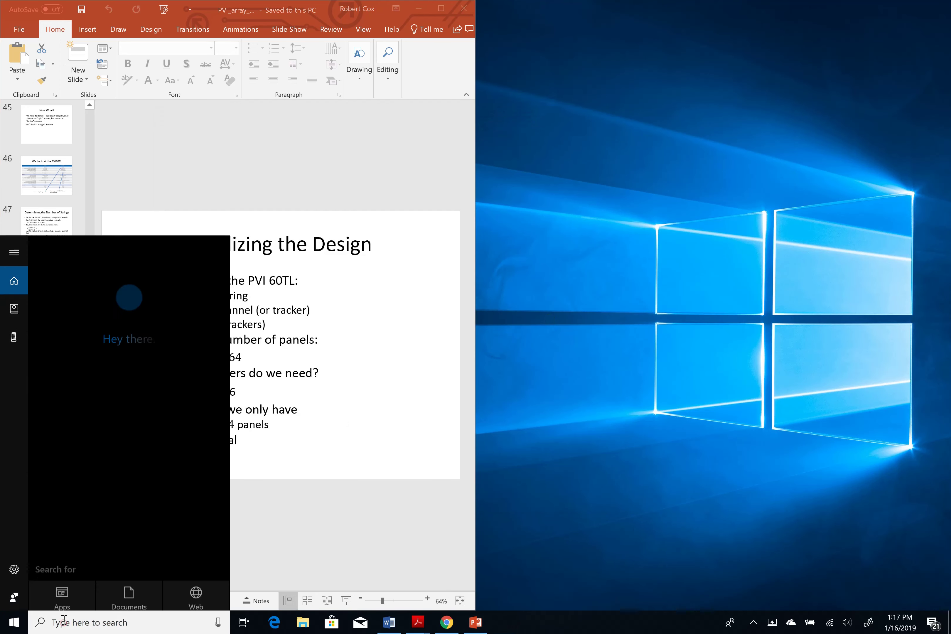
{"action": "type", "text": "syst"}
{"action": "key", "text": "Return"}
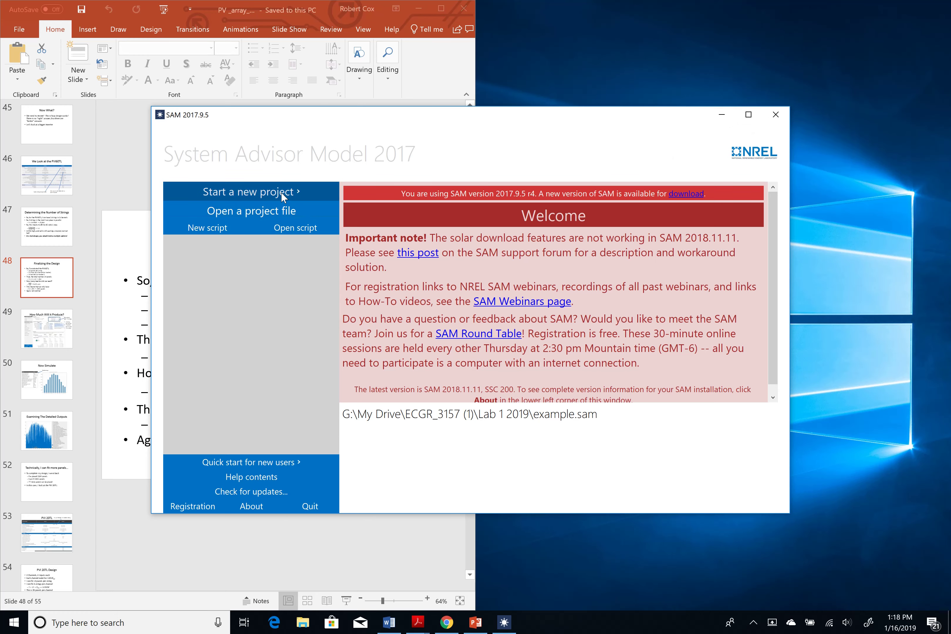
Create a new Photovoltaic (detailed) project with Commercial (distributed) financing.
{"action": "left_click", "coordinate": [281, 192]}
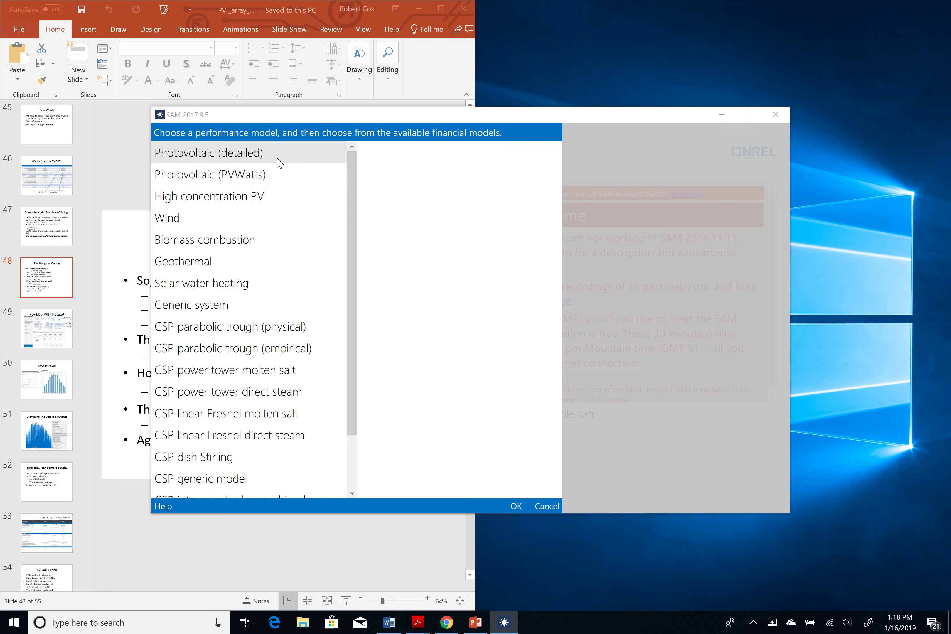
{"action": "scroll", "coordinate": [287, 270], "scroll_direction": "down", "scroll_amount": 1}
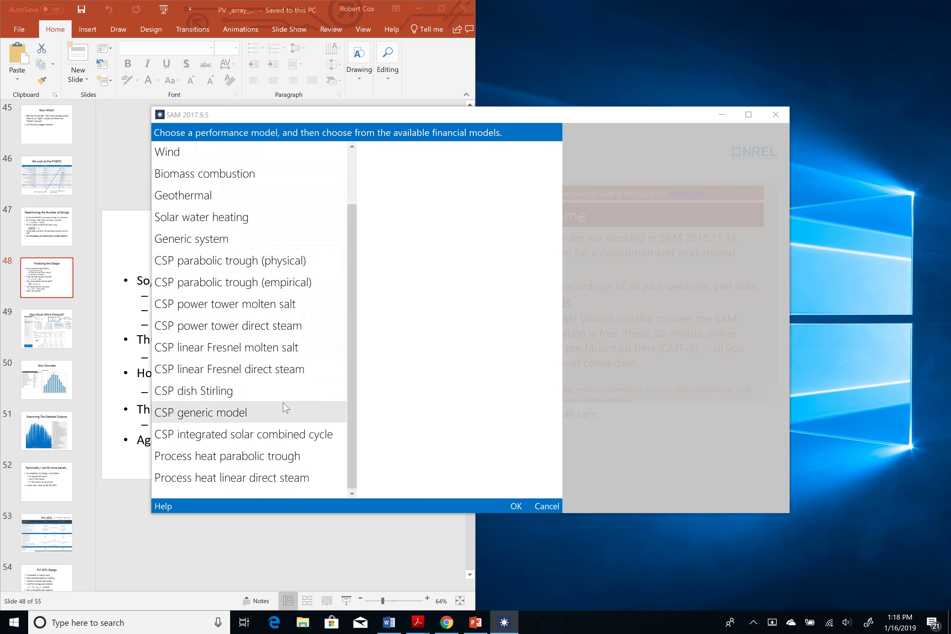
{"action": "scroll", "coordinate": [285, 407], "scroll_direction": "up", "scroll_amount": 1}
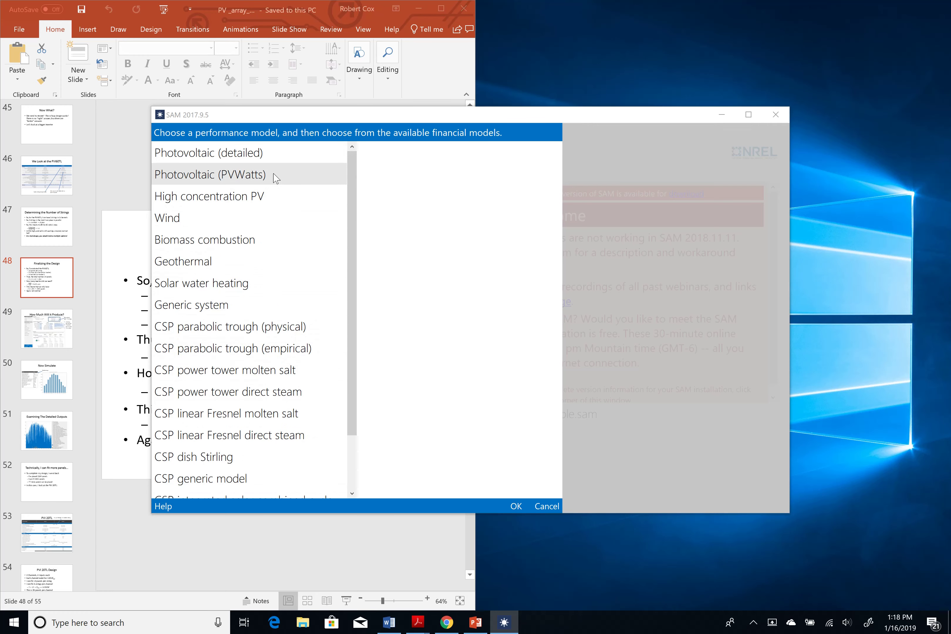
{"action": "left_click", "coordinate": [270, 157]}
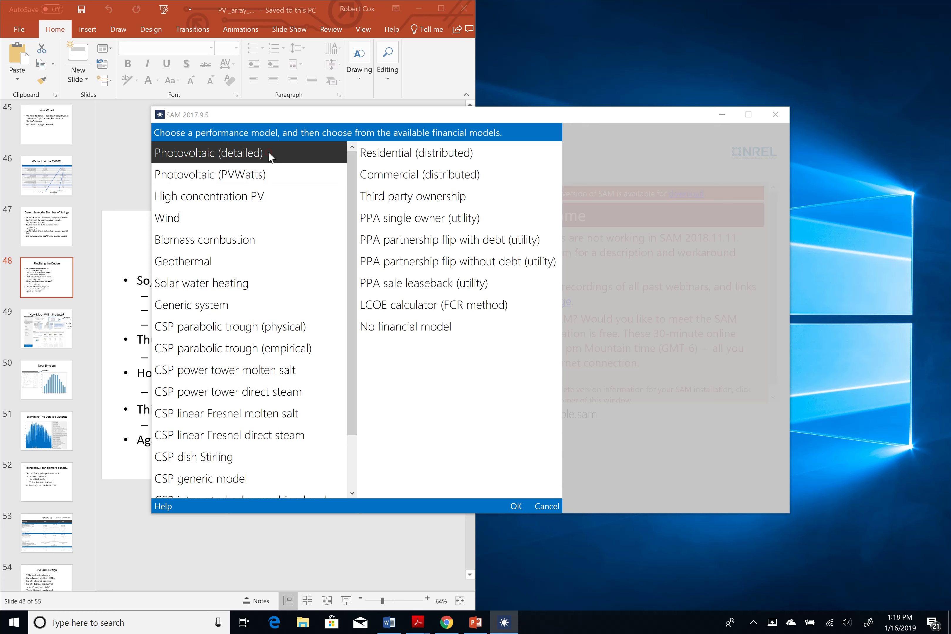
{"action": "left_click", "coordinate": [429, 176]}
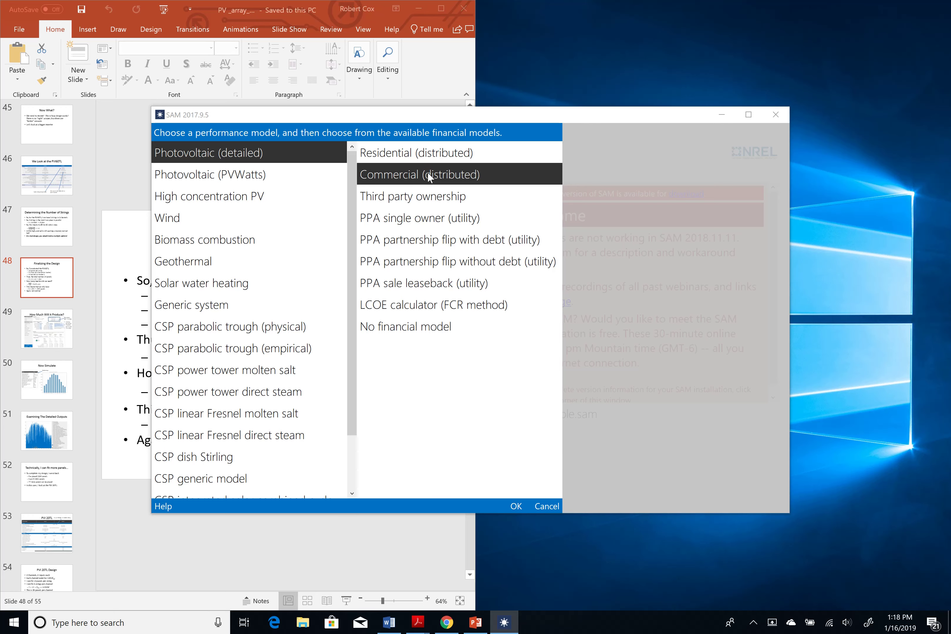
{"action": "double_click", "coordinate": [428, 174]}
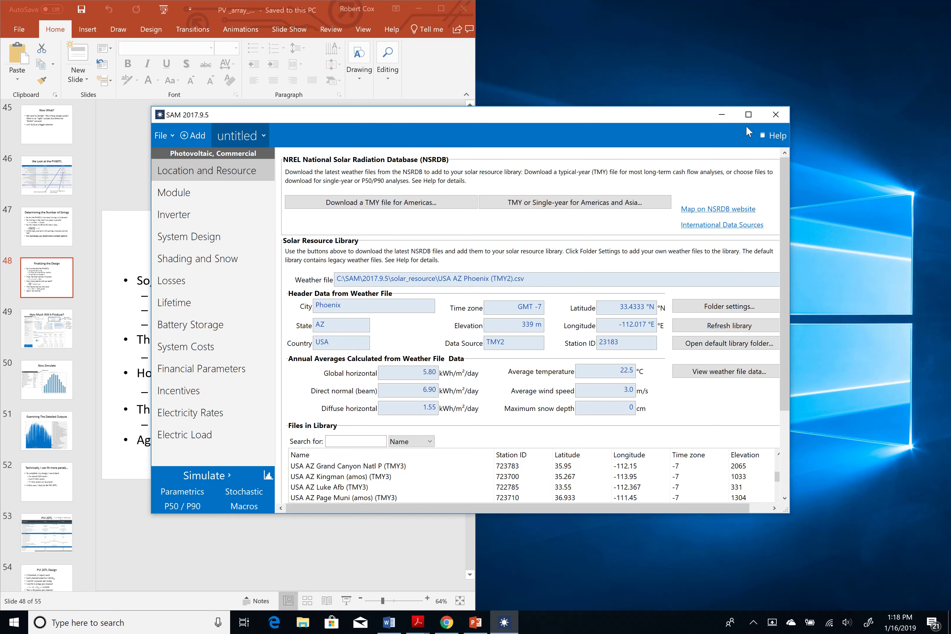
Maximize SAM and pick Philadelphia International Ap (TMY3) from a 'Philad' library search.
{"action": "left_click", "coordinate": [748, 114]}
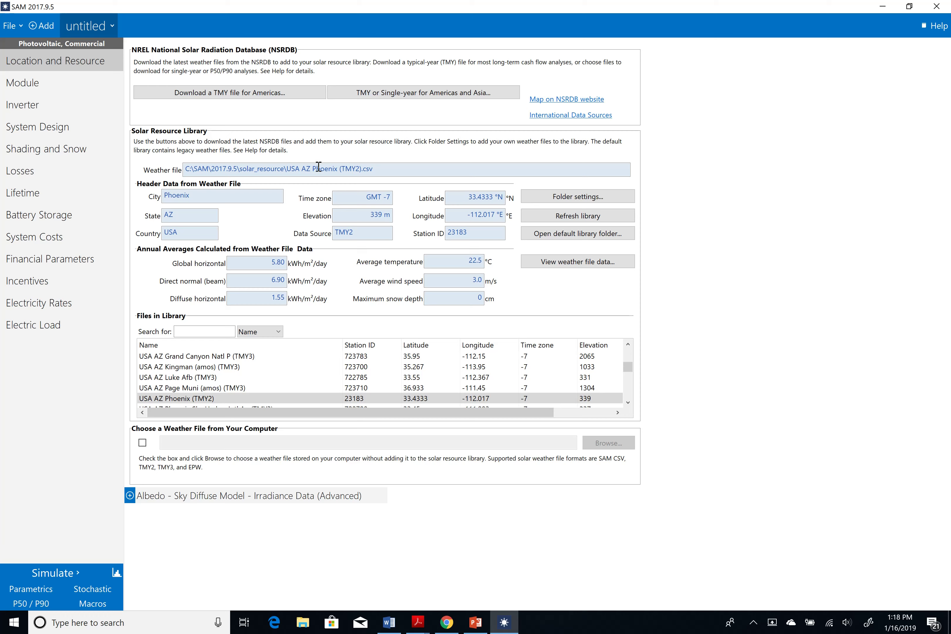
{"action": "left_click", "coordinate": [204, 333]}
{"action": "type", "text": "Phi"}
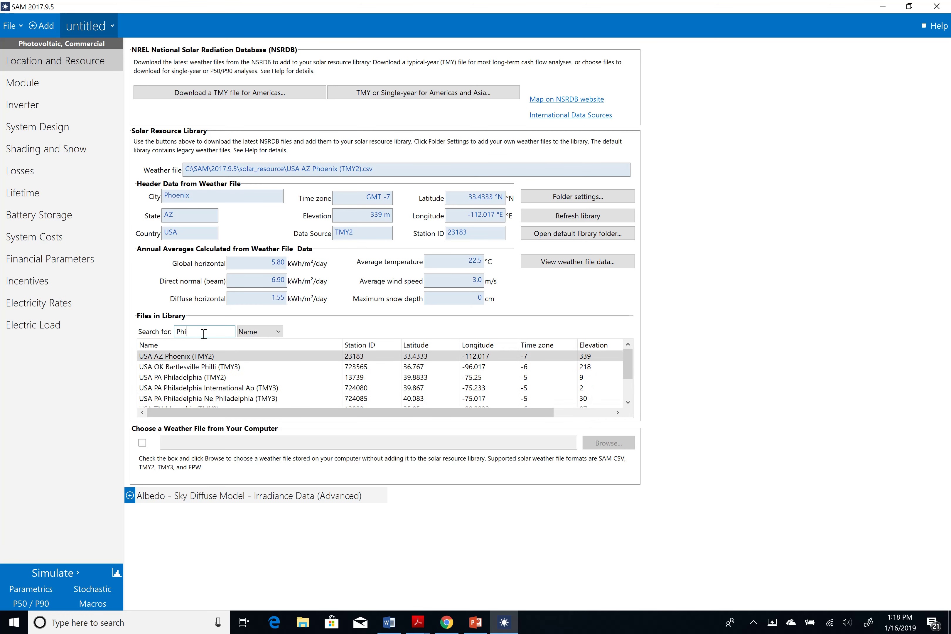
{"action": "type", "text": "ladel"}
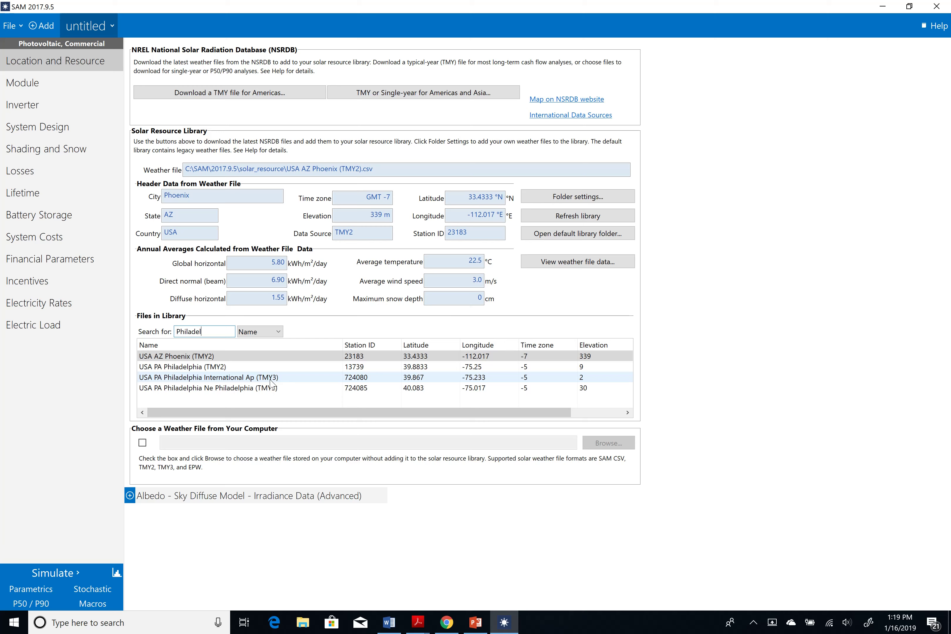
{"action": "left_click", "coordinate": [271, 383]}
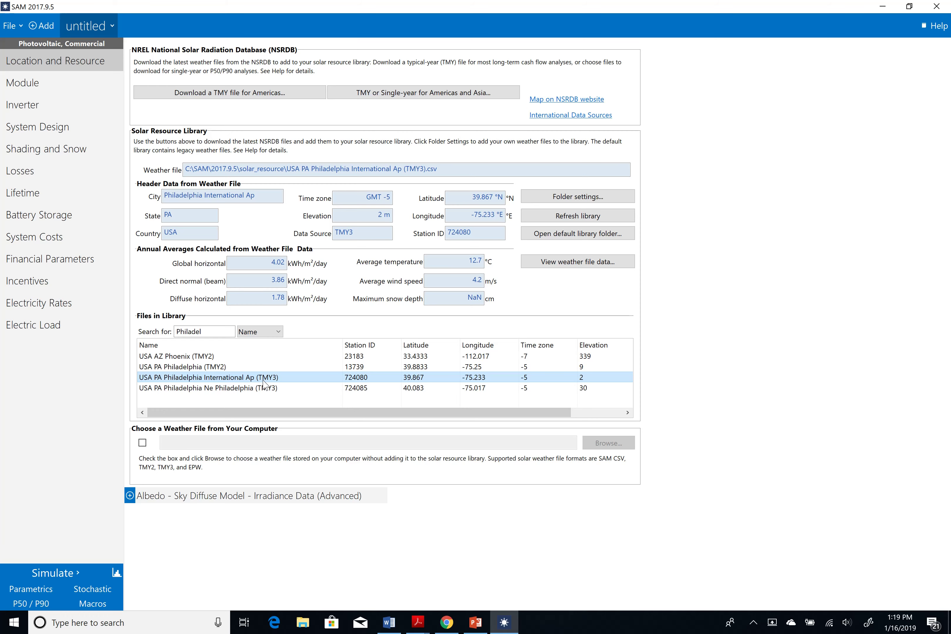
{"action": "left_click", "coordinate": [63, 83]}
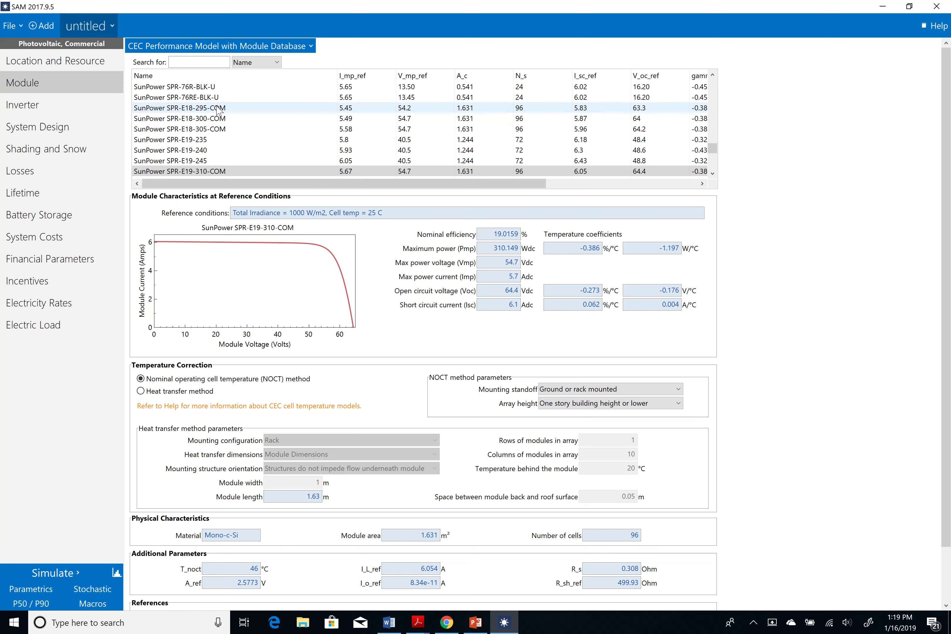
Search the module database for 'SolarW' and select SolarWorld SW 295 Mono.
{"action": "left_click", "coordinate": [196, 63]}
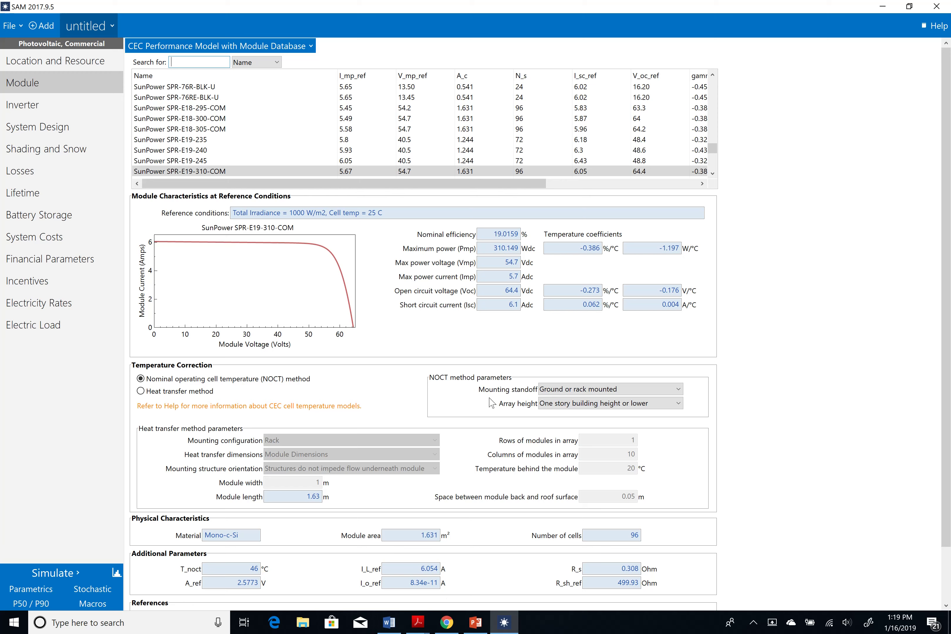
{"action": "type", "text": "Solar"}
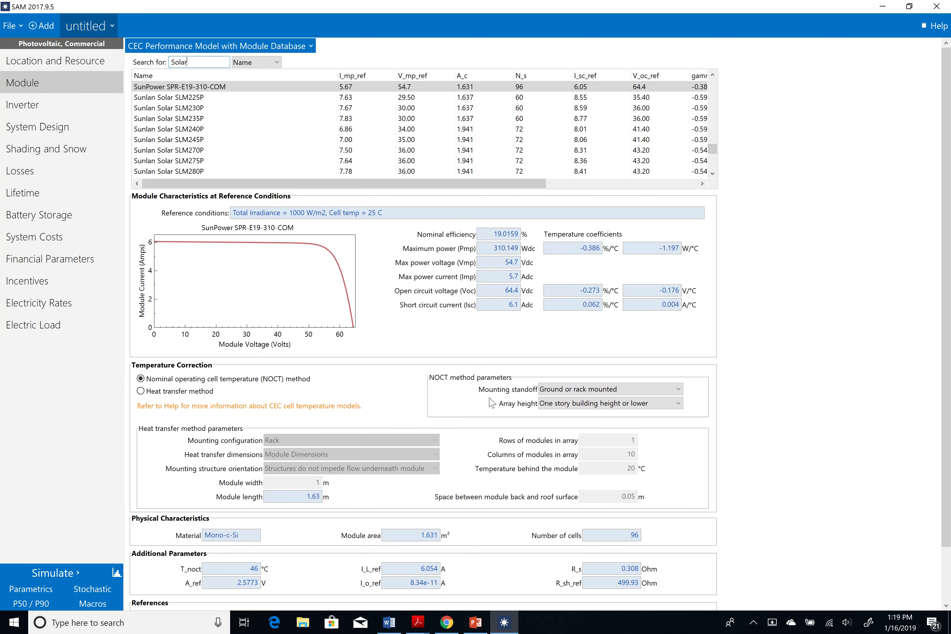
{"action": "type", "text": "Wor"}
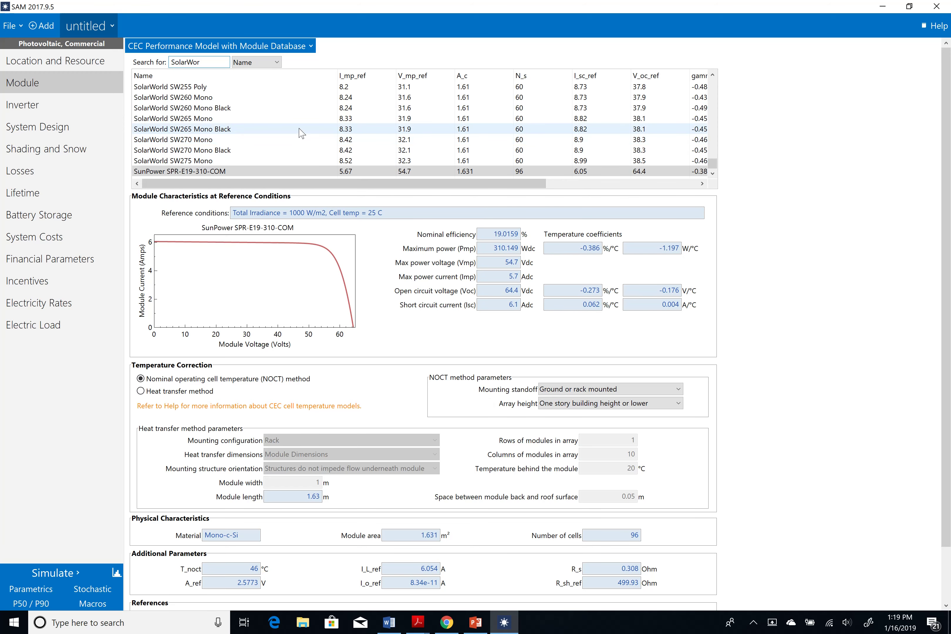
{"action": "scroll", "coordinate": [300, 132], "scroll_direction": "up", "scroll_amount": 2}
{"action": "scroll", "coordinate": [301, 133], "scroll_direction": "up", "scroll_amount": 10}
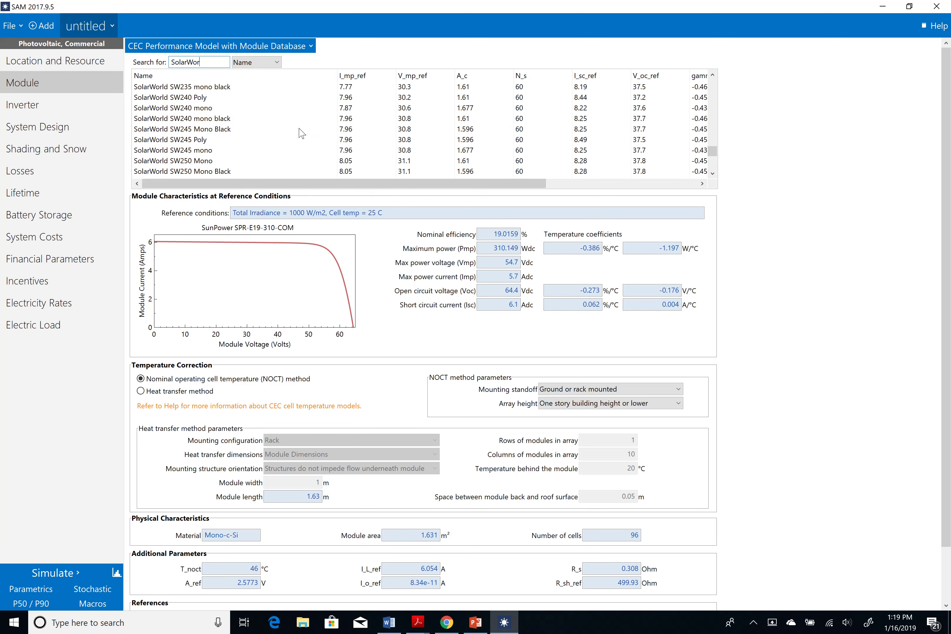
{"action": "scroll", "coordinate": [302, 134], "scroll_direction": "up", "scroll_amount": 2}
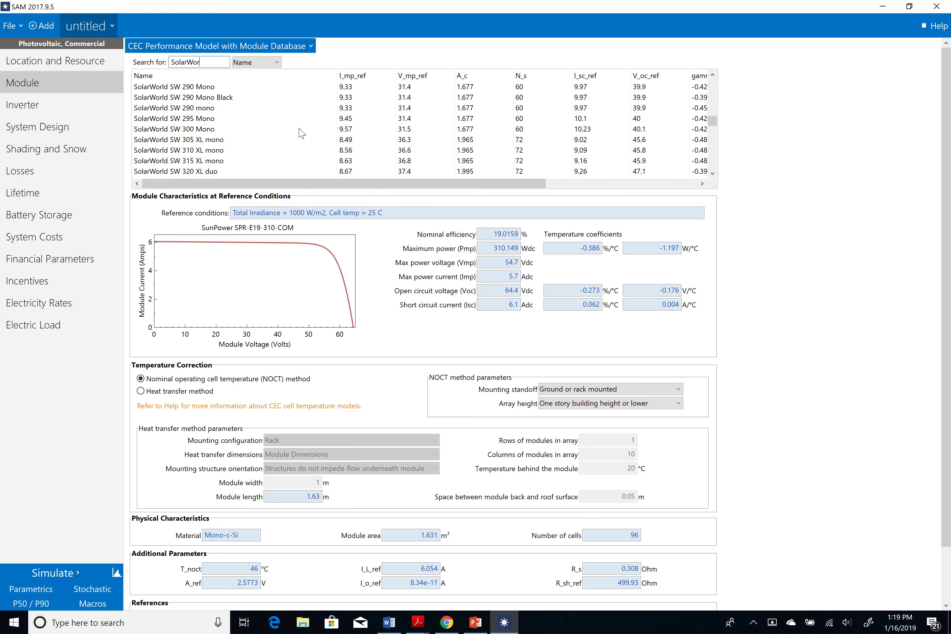
{"action": "scroll", "coordinate": [302, 133], "scroll_direction": "up", "scroll_amount": 1}
{"action": "scroll", "coordinate": [301, 134], "scroll_direction": "up", "scroll_amount": 1}
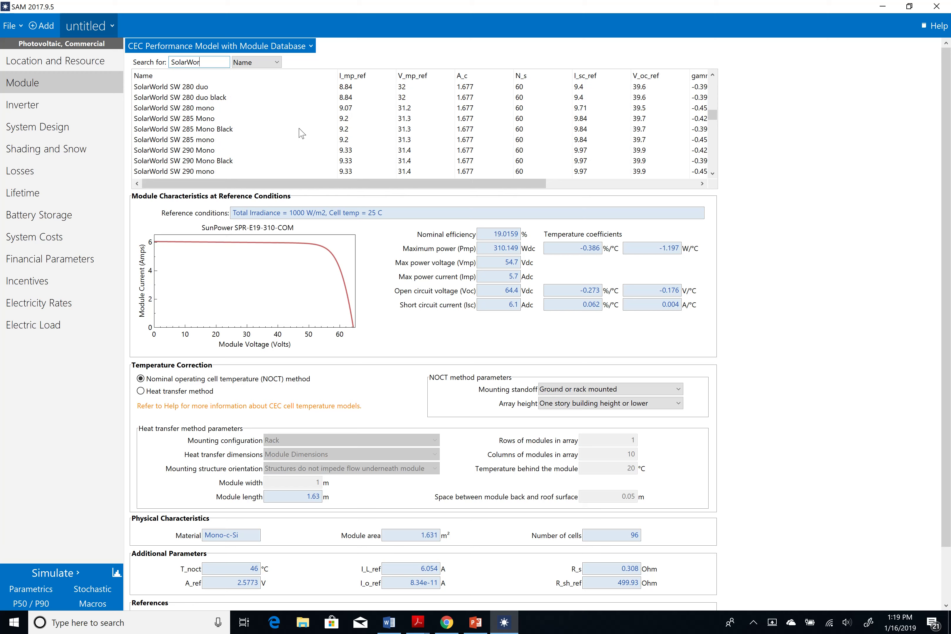
{"action": "scroll", "coordinate": [293, 140], "scroll_direction": "down", "scroll_amount": 1}
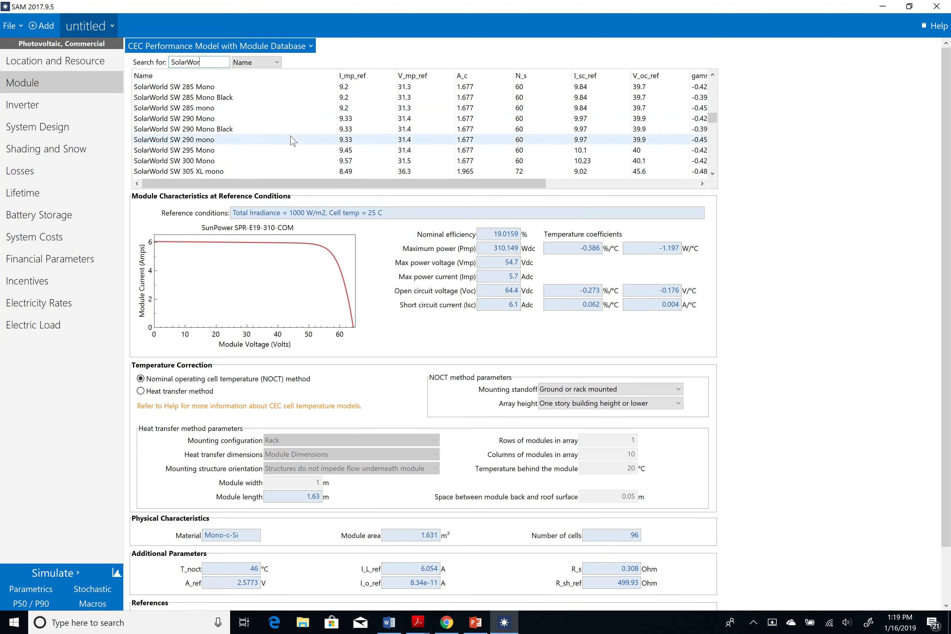
{"action": "left_click", "coordinate": [275, 150]}
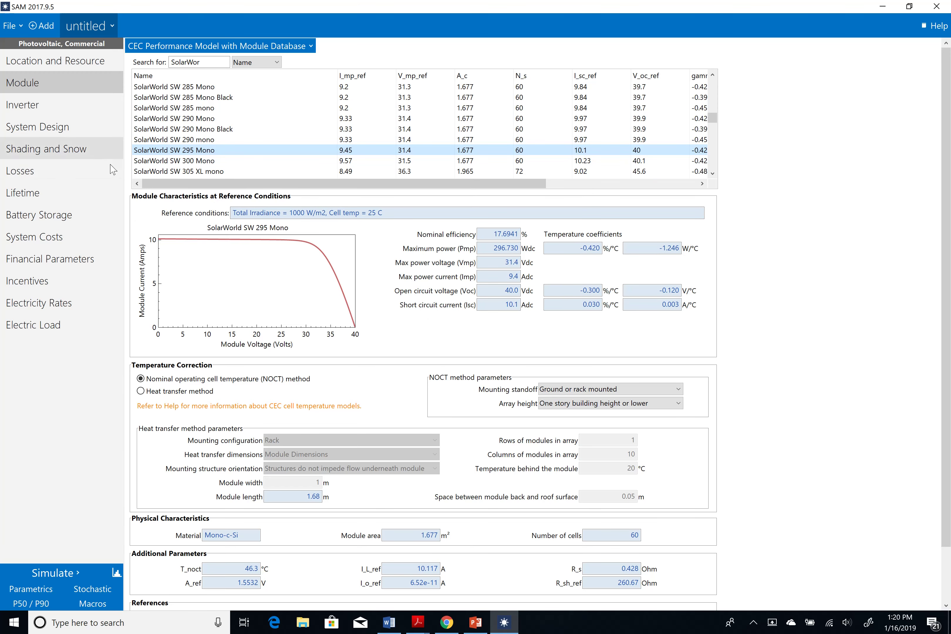
On the Inverter page, filter the CEC inverter database with 'Sole'.
{"action": "left_click", "coordinate": [78, 113]}
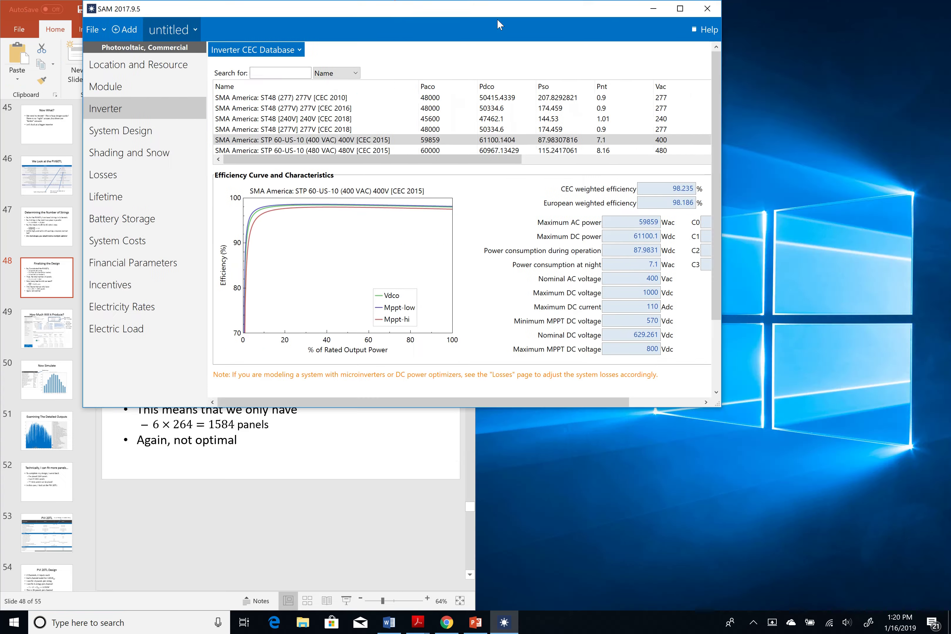
{"action": "key", "text": "super+Right"}
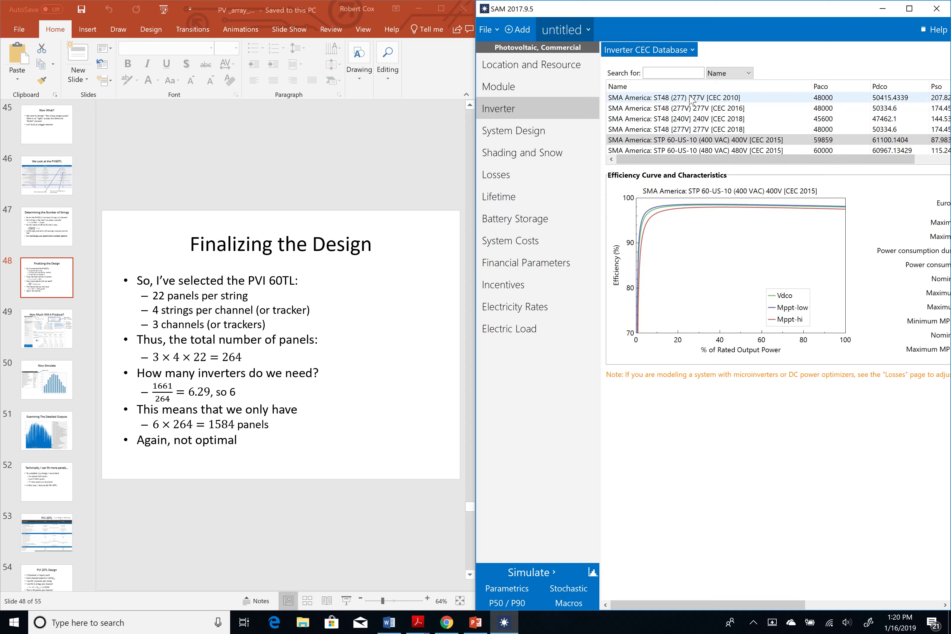
{"action": "left_click", "coordinate": [677, 72]}
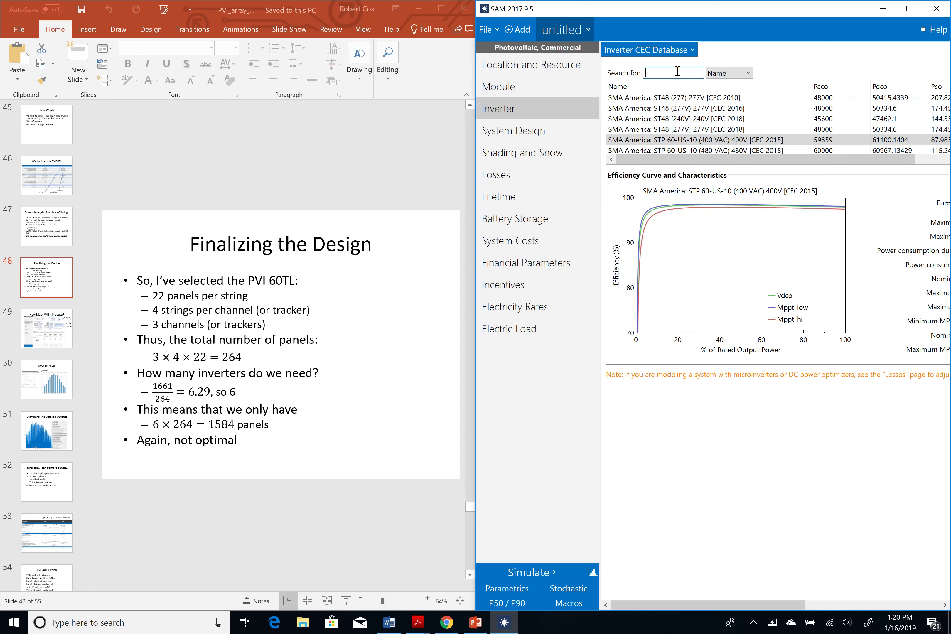
{"action": "type", "text": "Solectria"}
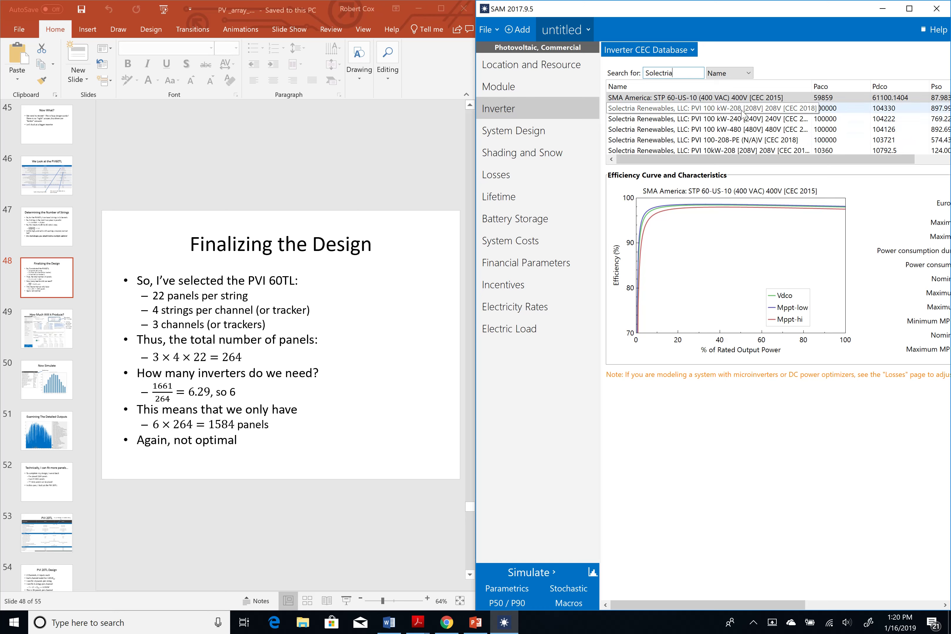
{"action": "left_click", "coordinate": [910, 14]}
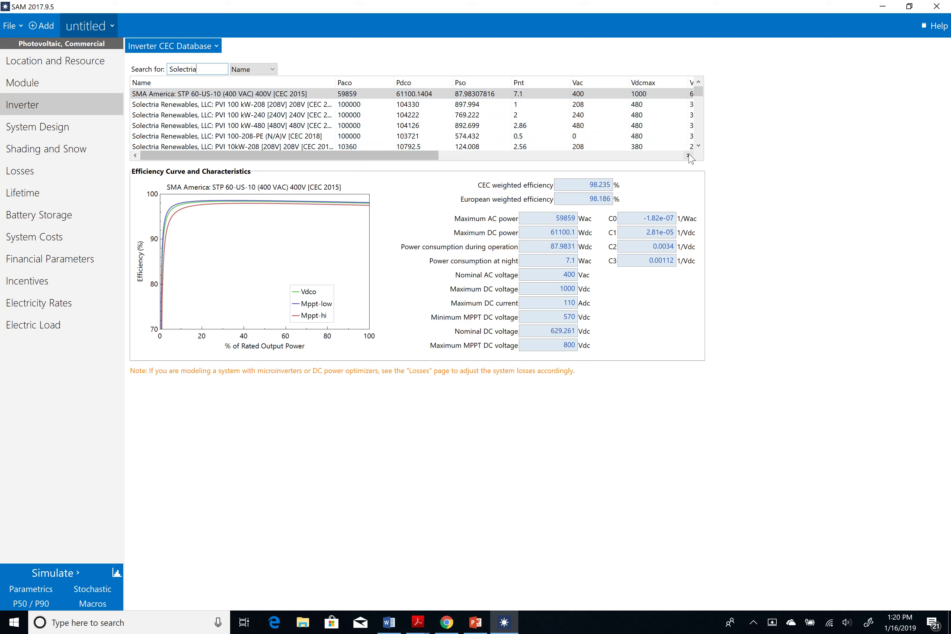
Scroll the list and choose Solectria Renewables PVI 60TL-480 [480V] 480V [CEC 2018].
{"action": "left_click", "coordinate": [699, 146]}
{"action": "left_click", "coordinate": [699, 146]}
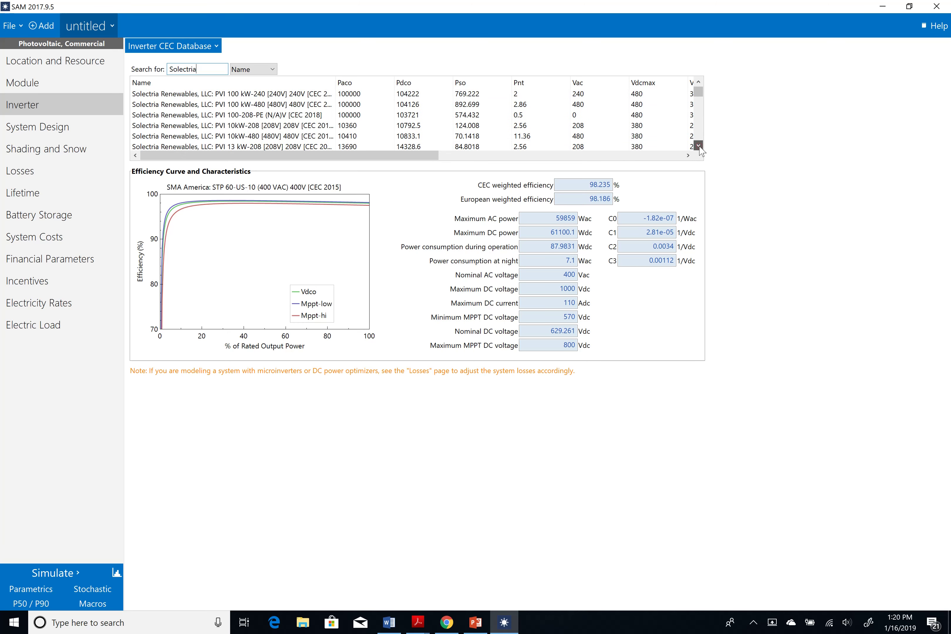
{"action": "left_click", "coordinate": [698, 146]}
{"action": "left_click", "coordinate": [699, 146]}
{"action": "left_click", "coordinate": [699, 146]}
{"action": "left_click", "coordinate": [699, 146]}
{"action": "left_click", "coordinate": [698, 145]}
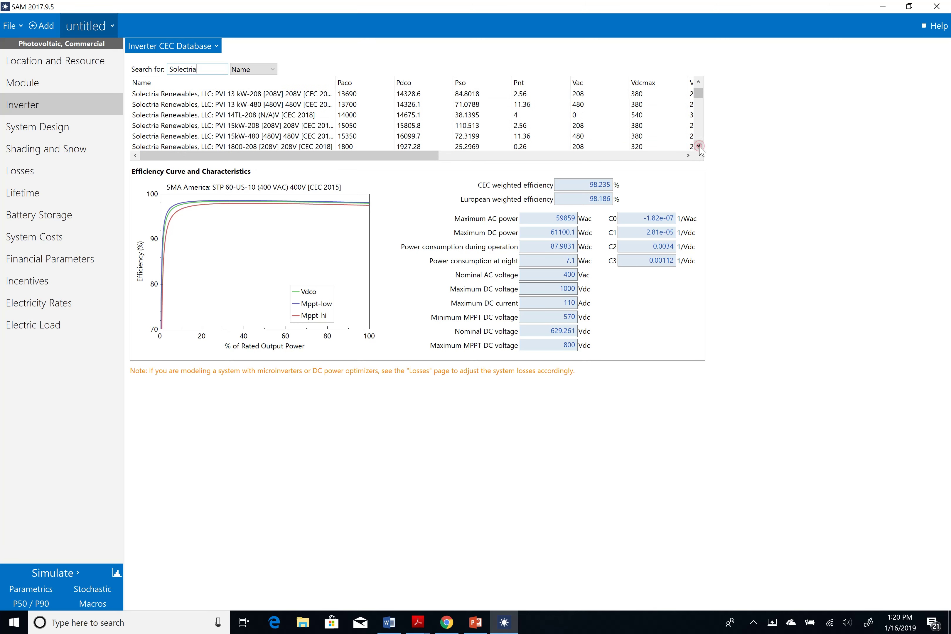
{"action": "left_click", "coordinate": [698, 146]}
{"action": "left_click", "coordinate": [698, 146]}
{"action": "left_click", "coordinate": [698, 145]}
{"action": "left_click", "coordinate": [699, 145]}
{"action": "left_click", "coordinate": [698, 146]}
{"action": "left_click", "coordinate": [699, 146]}
{"action": "left_click", "coordinate": [698, 146]}
{"action": "left_click", "coordinate": [699, 145]}
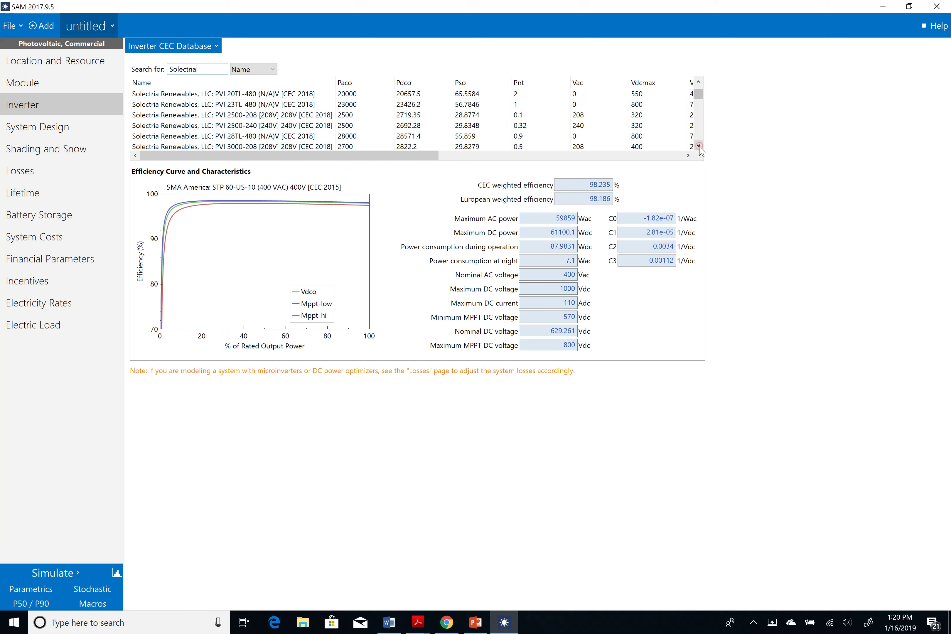
{"action": "left_click", "coordinate": [698, 146]}
{"action": "left_click", "coordinate": [699, 146]}
{"action": "left_click", "coordinate": [698, 146]}
{"action": "left_click", "coordinate": [698, 146]}
{"action": "left_click", "coordinate": [698, 146]}
{"action": "left_click", "coordinate": [698, 146]}
{"action": "left_click", "coordinate": [698, 146]}
{"action": "left_click", "coordinate": [698, 146]}
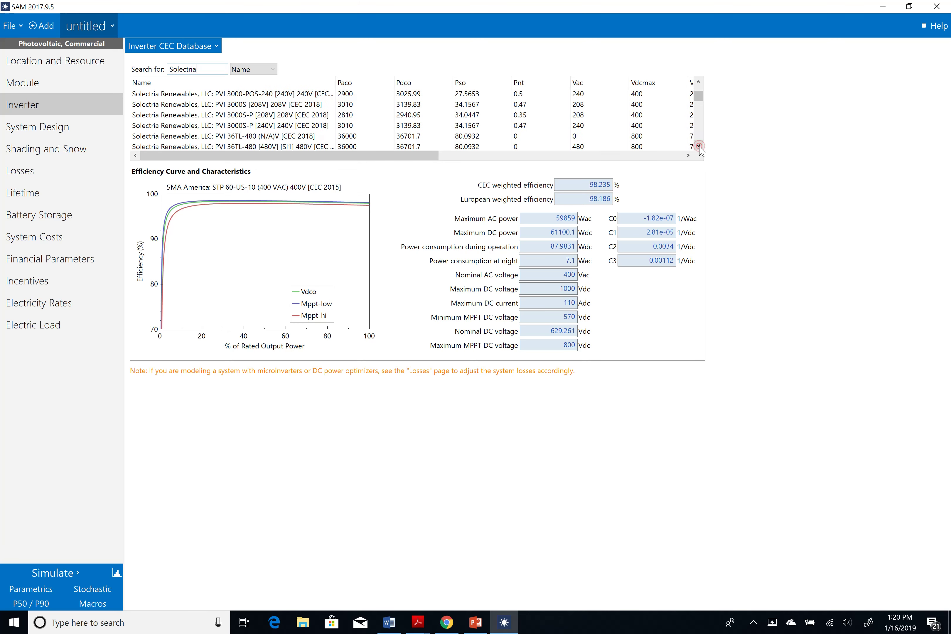
{"action": "left_click", "coordinate": [698, 146]}
{"action": "left_click", "coordinate": [698, 146]}
{"action": "left_click", "coordinate": [698, 146]}
{"action": "left_click", "coordinate": [699, 146]}
{"action": "left_click", "coordinate": [699, 146]}
{"action": "left_click", "coordinate": [698, 146]}
{"action": "left_click", "coordinate": [698, 146]}
{"action": "left_click", "coordinate": [698, 146]}
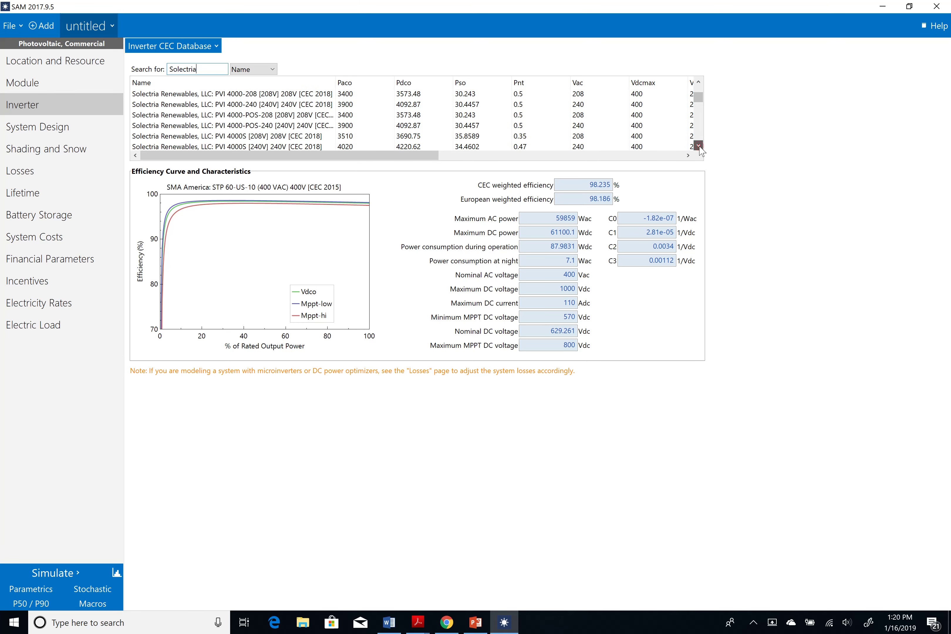
{"action": "left_click", "coordinate": [699, 146]}
{"action": "left_click", "coordinate": [699, 146]}
{"action": "left_click", "coordinate": [699, 146]}
{"action": "left_click", "coordinate": [698, 146]}
{"action": "left_click", "coordinate": [698, 146]}
{"action": "left_click", "coordinate": [699, 145]}
{"action": "left_click", "coordinate": [698, 146]}
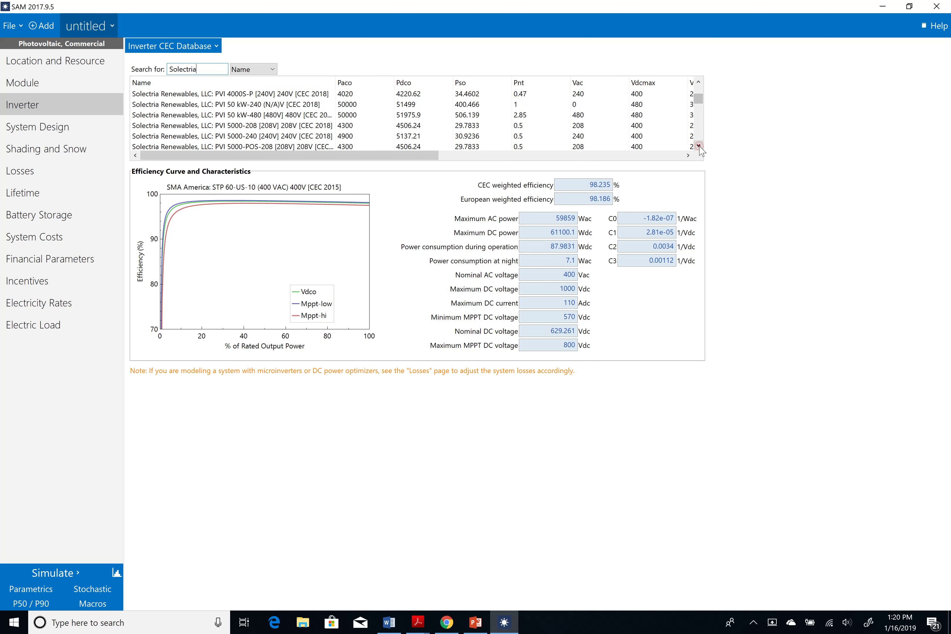
{"action": "left_click", "coordinate": [698, 145]}
{"action": "left_click", "coordinate": [698, 146]}
{"action": "left_click", "coordinate": [699, 146]}
{"action": "left_click", "coordinate": [698, 146]}
{"action": "left_click", "coordinate": [698, 146]}
{"action": "left_click", "coordinate": [699, 146]}
{"action": "left_click", "coordinate": [698, 146]}
{"action": "left_click", "coordinate": [699, 146]}
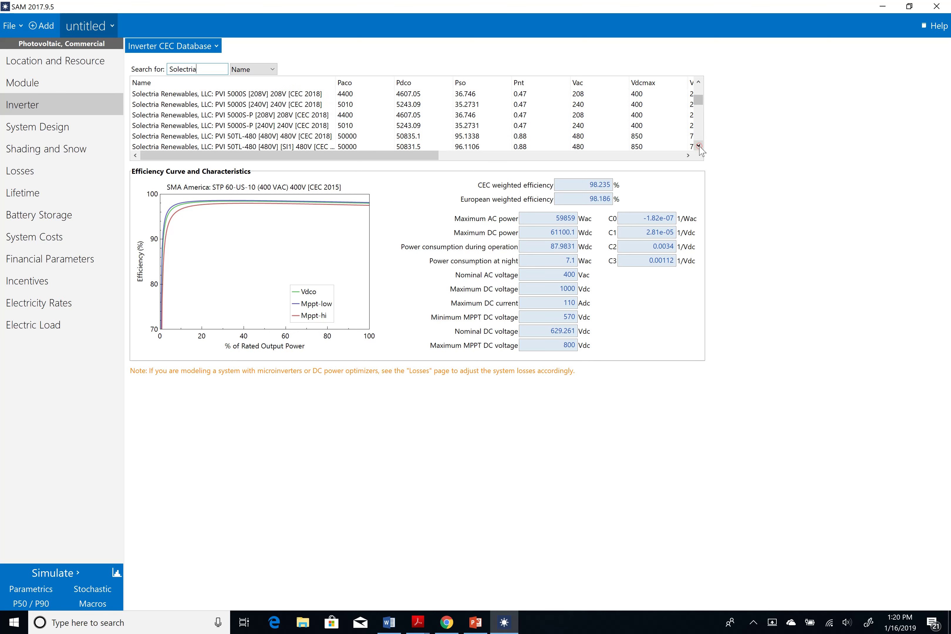
{"action": "left_click", "coordinate": [698, 145]}
{"action": "left_click", "coordinate": [698, 146]}
{"action": "left_click", "coordinate": [698, 146]}
{"action": "left_click", "coordinate": [698, 146]}
{"action": "left_click", "coordinate": [698, 145]}
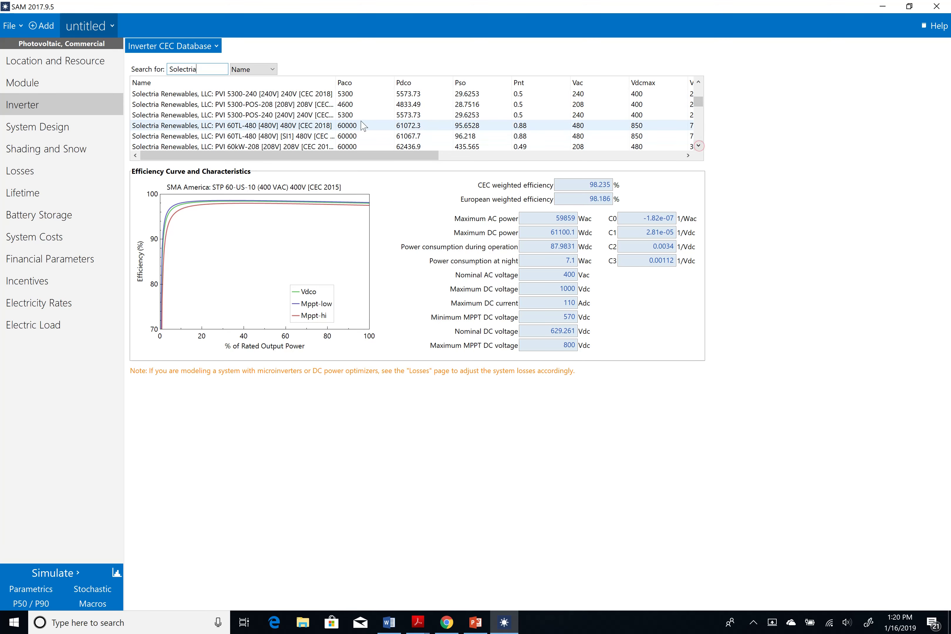
{"action": "left_click", "coordinate": [285, 127]}
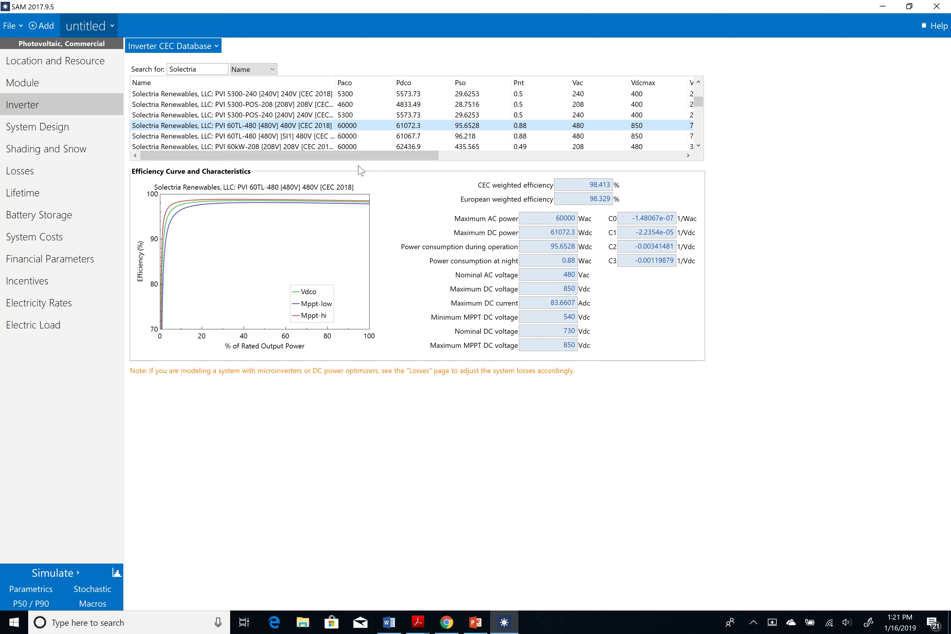
In System Design, choose 'Specify modules and inverters' and enter 22 modules per string.
{"action": "left_click", "coordinate": [78, 128]}
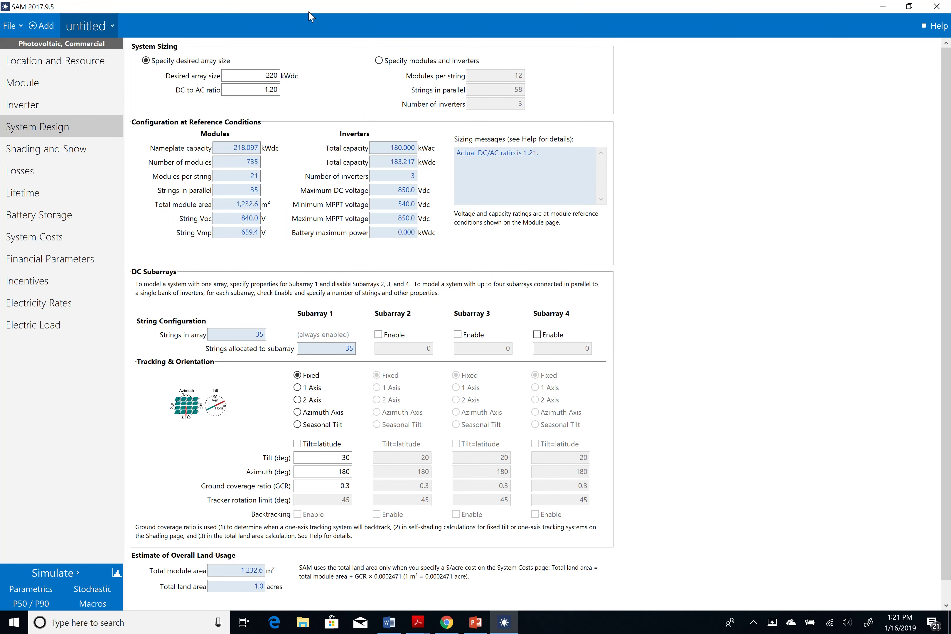
{"action": "left_click", "coordinate": [378, 61]}
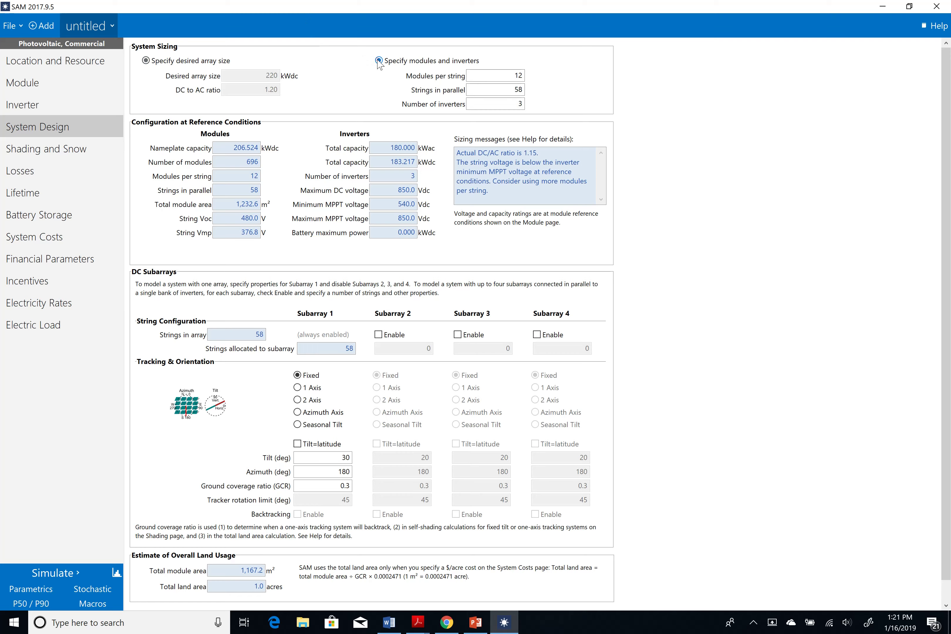
{"action": "double_click", "coordinate": [431, 6]}
{"action": "key", "text": "super+Right"}
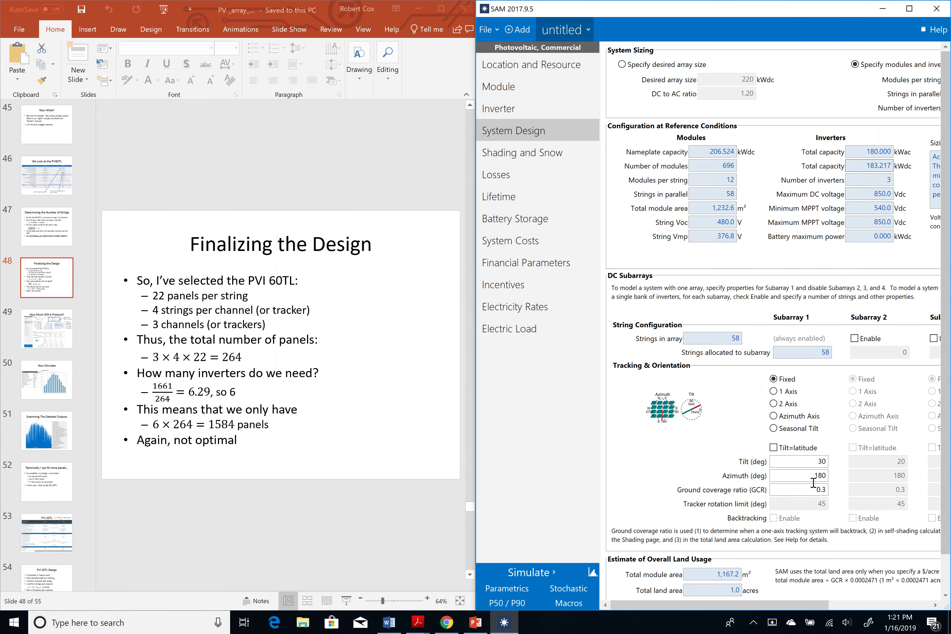
{"action": "left_click_drag", "start_coordinate": [804, 604], "coordinate": [916, 607]}
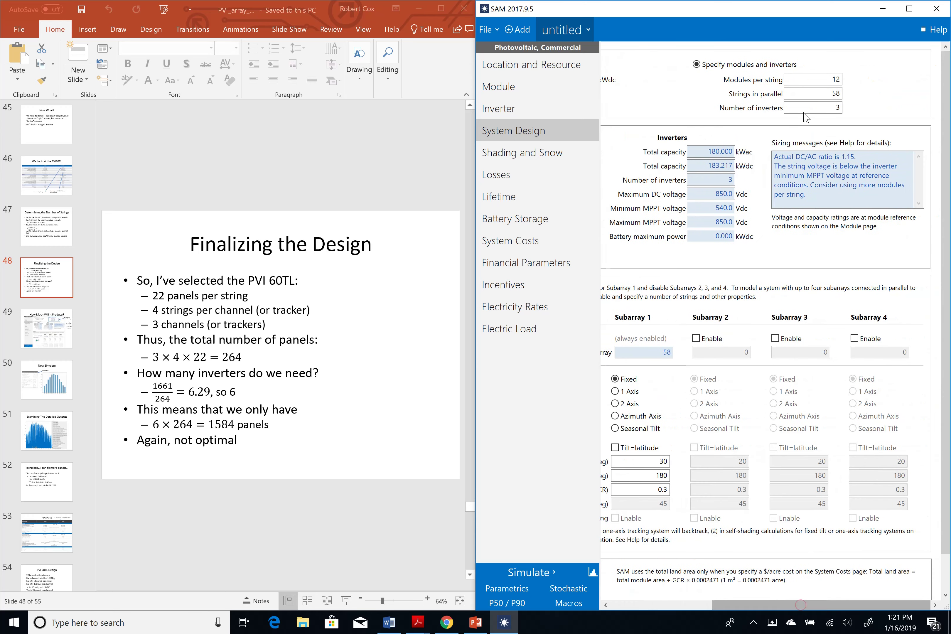
{"action": "double_click", "coordinate": [831, 80]}
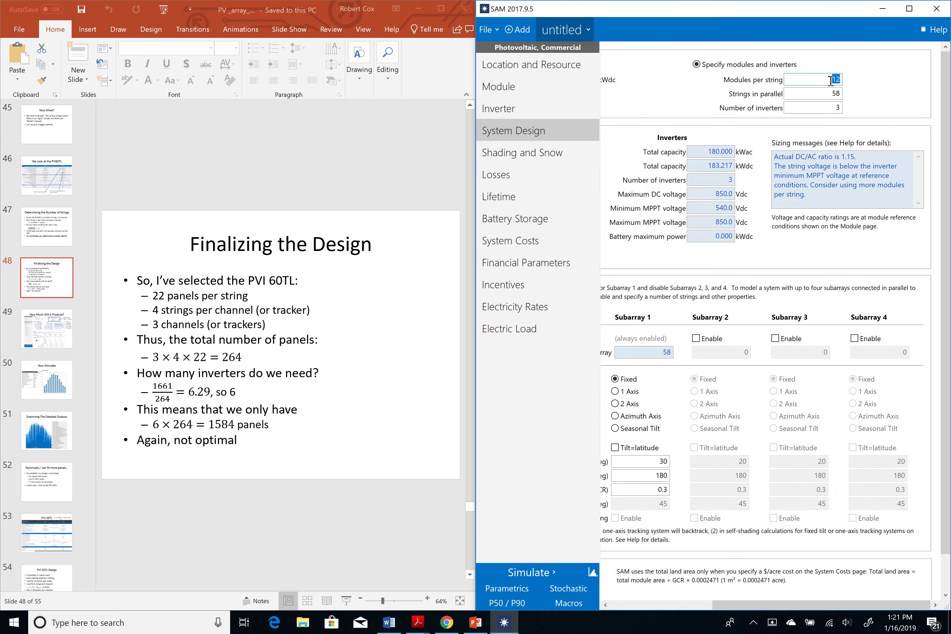
{"action": "type", "text": "2"}
Enter 72 strings in parallel and 6 inverters, then review the string voltage sizing warning.
{"action": "left_click", "coordinate": [836, 93]}
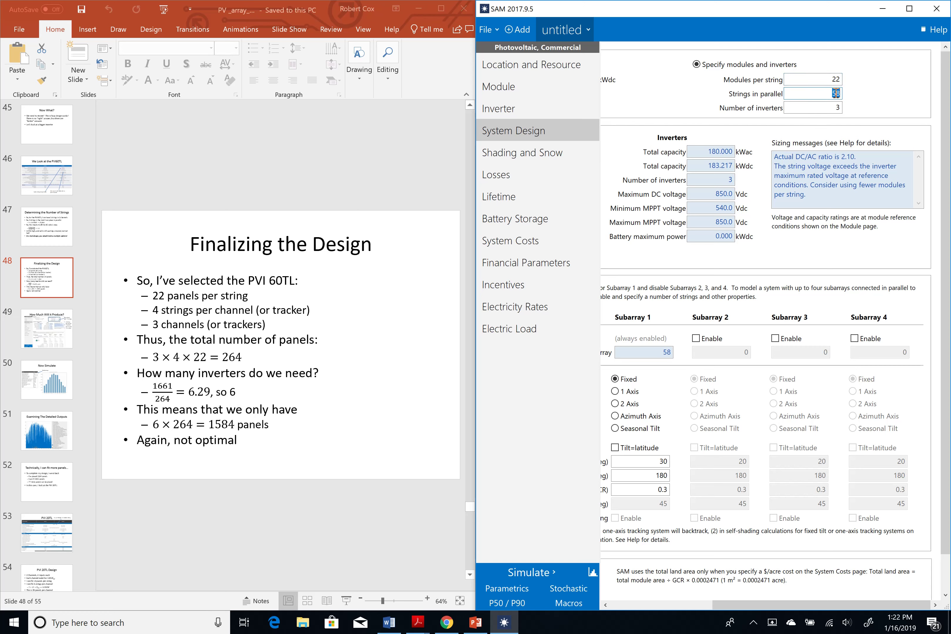
{"action": "double_click", "coordinate": [835, 107]}
{"action": "left_click", "coordinate": [827, 78]}
{"action": "left_click", "coordinate": [819, 92]}
{"action": "left_click", "coordinate": [825, 93]}
{"action": "left_click", "coordinate": [836, 107]}
{"action": "double_click", "coordinate": [827, 95]}
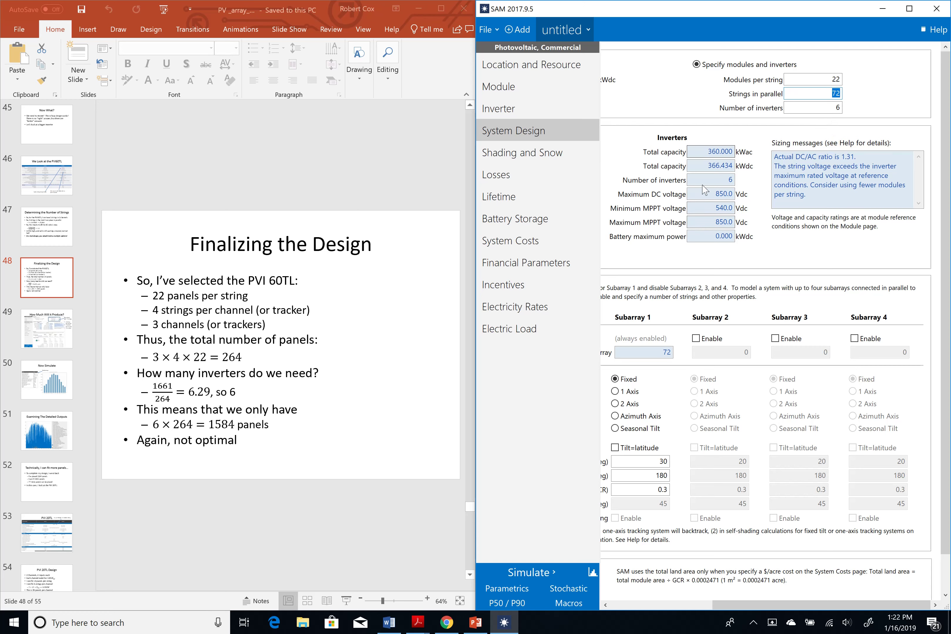
{"action": "left_click", "coordinate": [856, 156]}
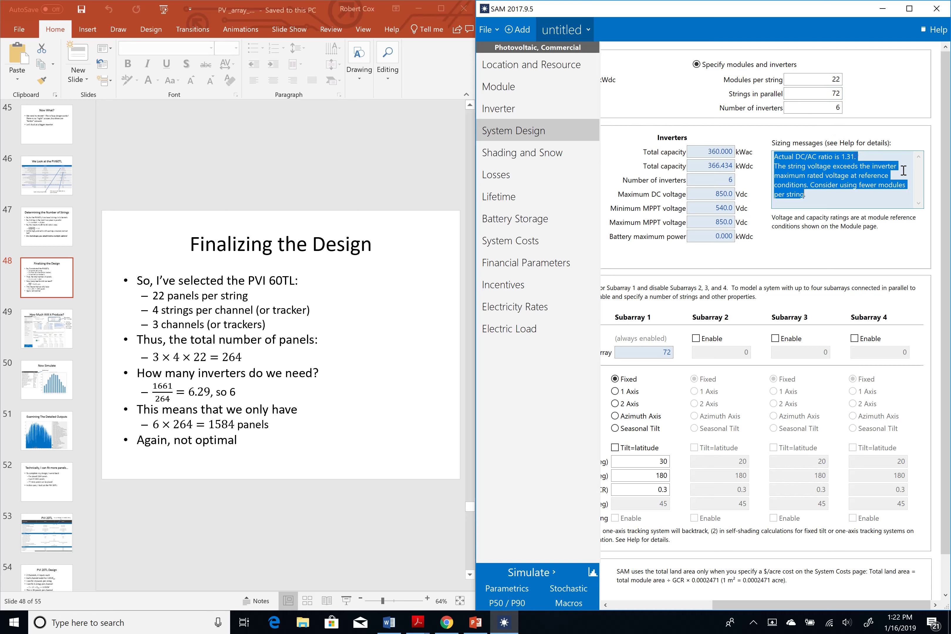
{"action": "left_click", "coordinate": [891, 175]}
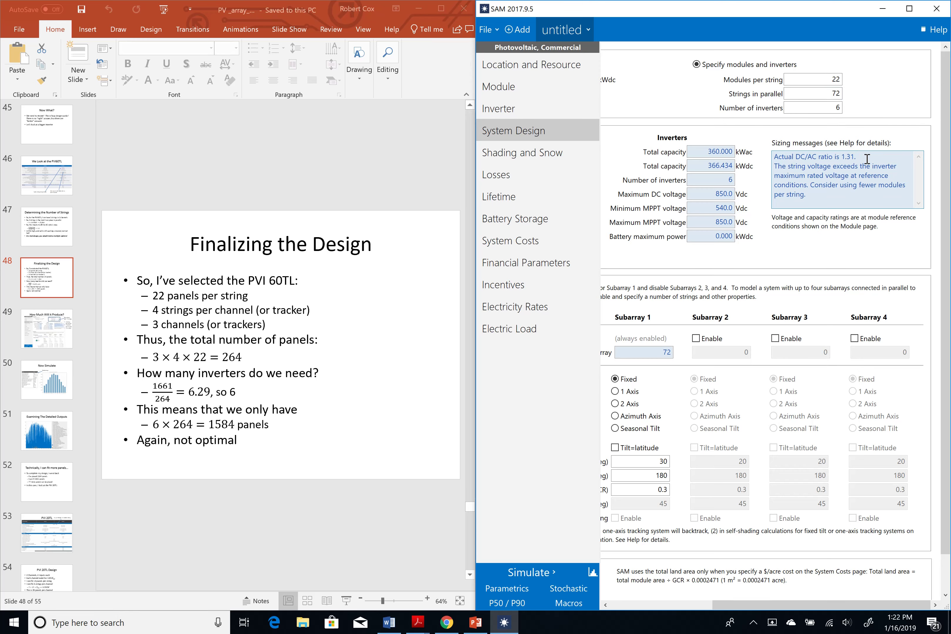
Verify the 72-string, 6-inverter capacities and change Subarray 1 tilt from 30 to 0 degrees.
{"action": "left_click", "coordinate": [909, 8]}
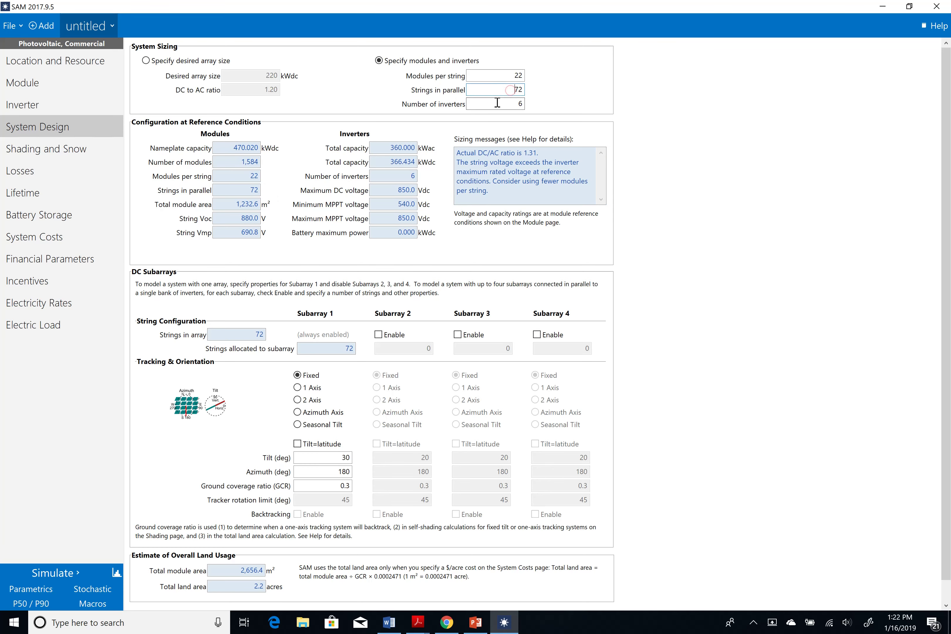
{"action": "left_click", "coordinate": [513, 90]}
{"action": "left_click", "coordinate": [241, 151]}
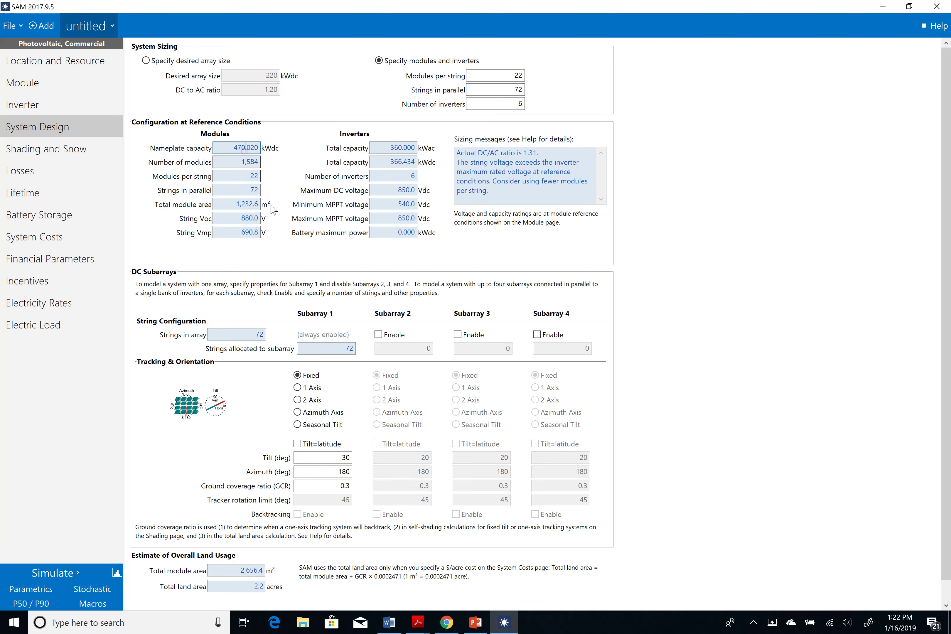
{"action": "left_click", "coordinate": [407, 149]}
{"action": "left_click", "coordinate": [517, 101]}
{"action": "left_click", "coordinate": [404, 146]}
{"action": "scroll", "coordinate": [282, 506], "scroll_direction": "down", "scroll_amount": 1}
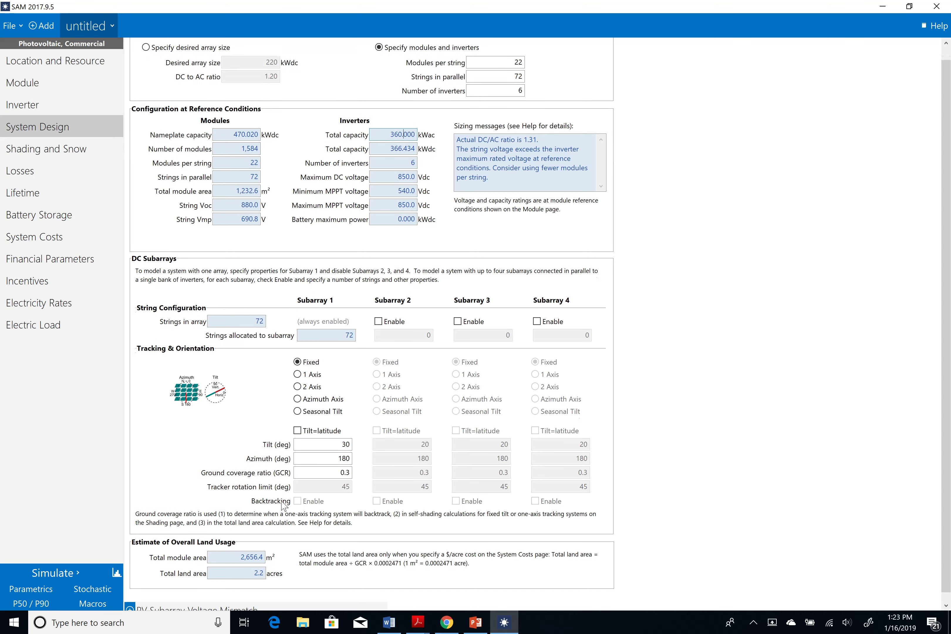
{"action": "left_click", "coordinate": [328, 443]}
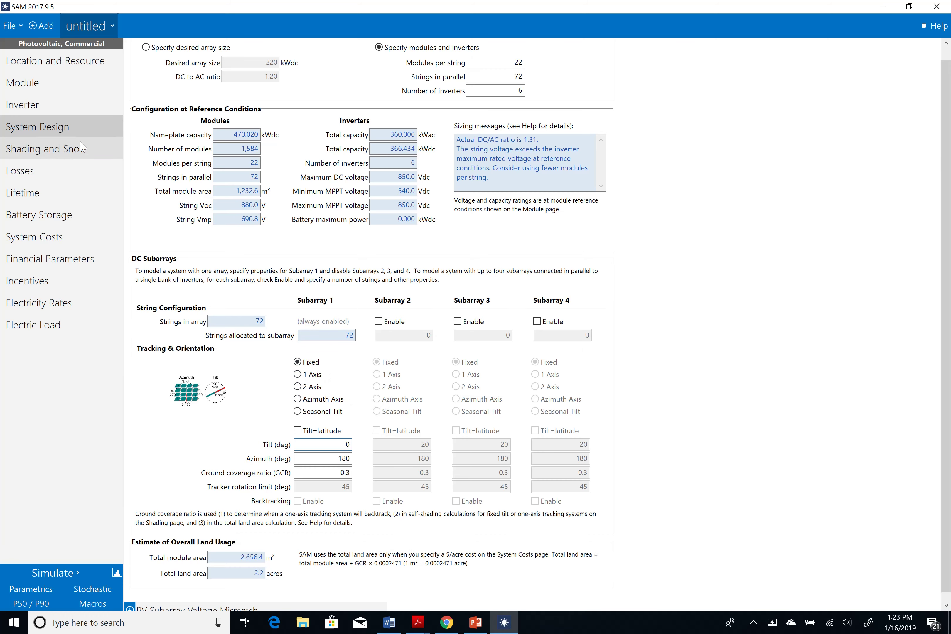
Go to the Losses page and review the DC wiring loss, keeping it at 2%.
{"action": "left_click", "coordinate": [83, 153]}
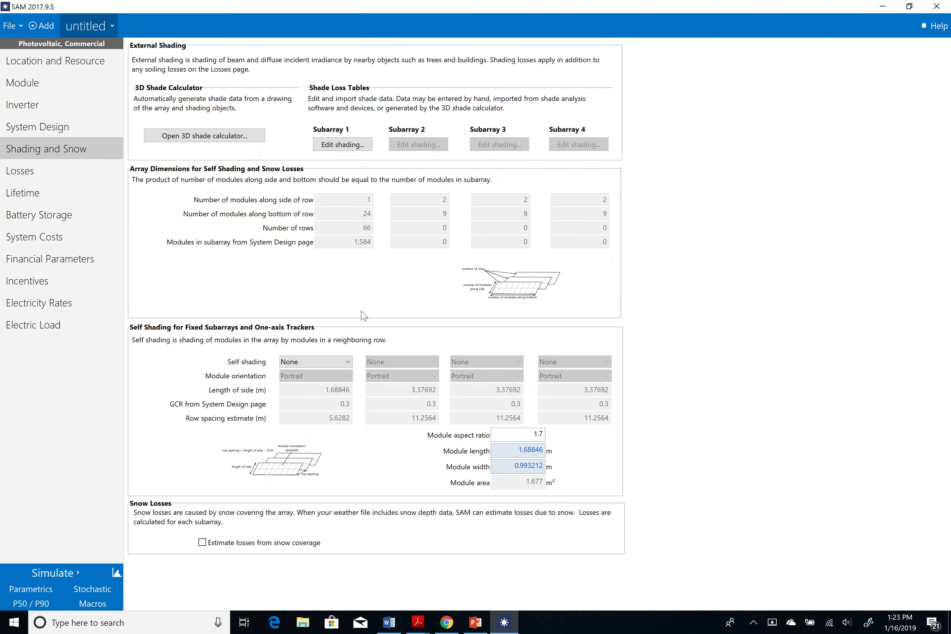
{"action": "left_click", "coordinate": [84, 172]}
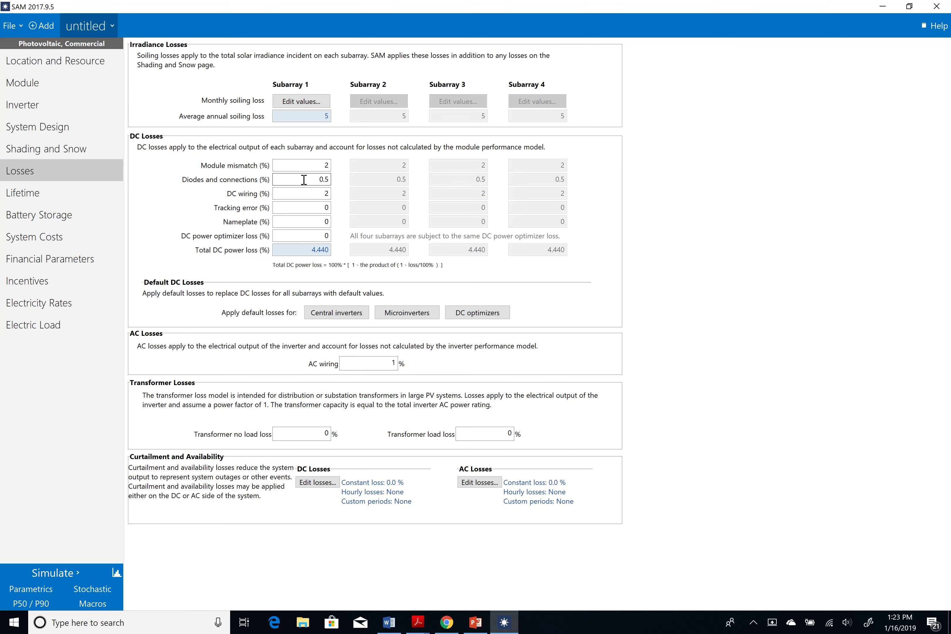
{"action": "left_click", "coordinate": [310, 194]}
{"action": "left_click_drag", "start_coordinate": [318, 195], "coordinate": [332, 195]}
{"action": "left_click", "coordinate": [334, 194]}
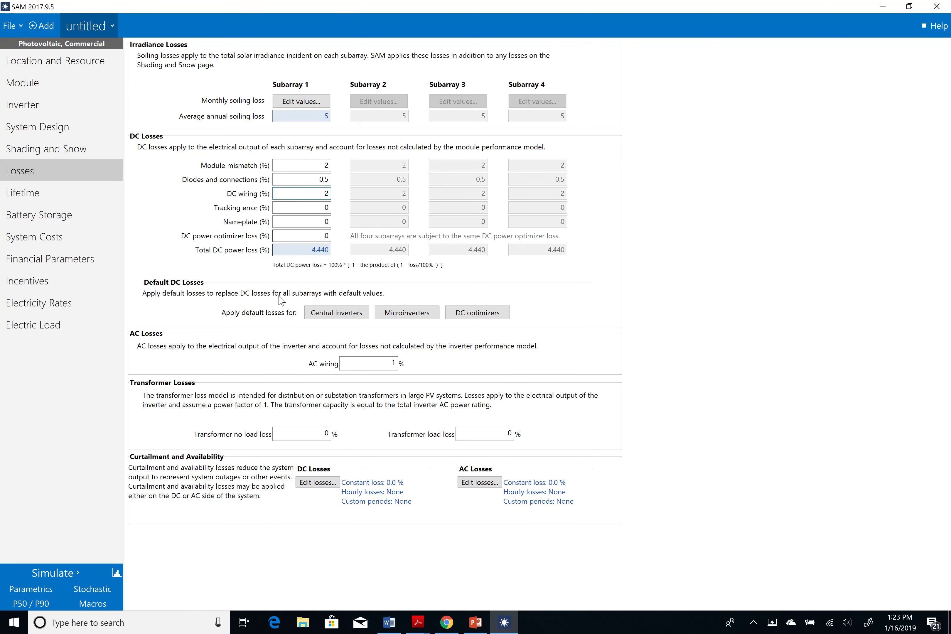
Run the simulation, getting 587,327 kWh in year 1, and view Time series results.
{"action": "left_click", "coordinate": [74, 570]}
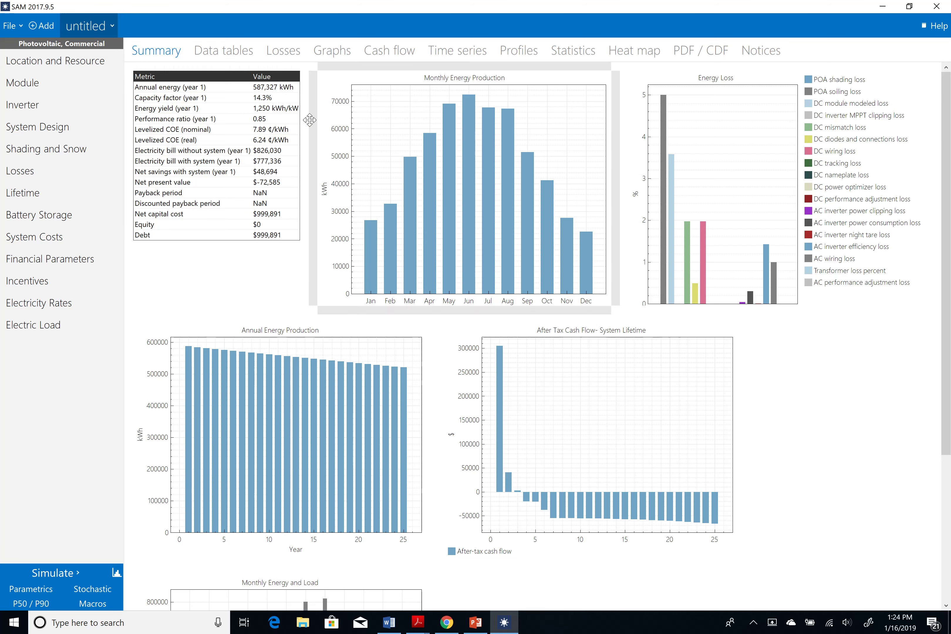
{"action": "left_click", "coordinate": [230, 92]}
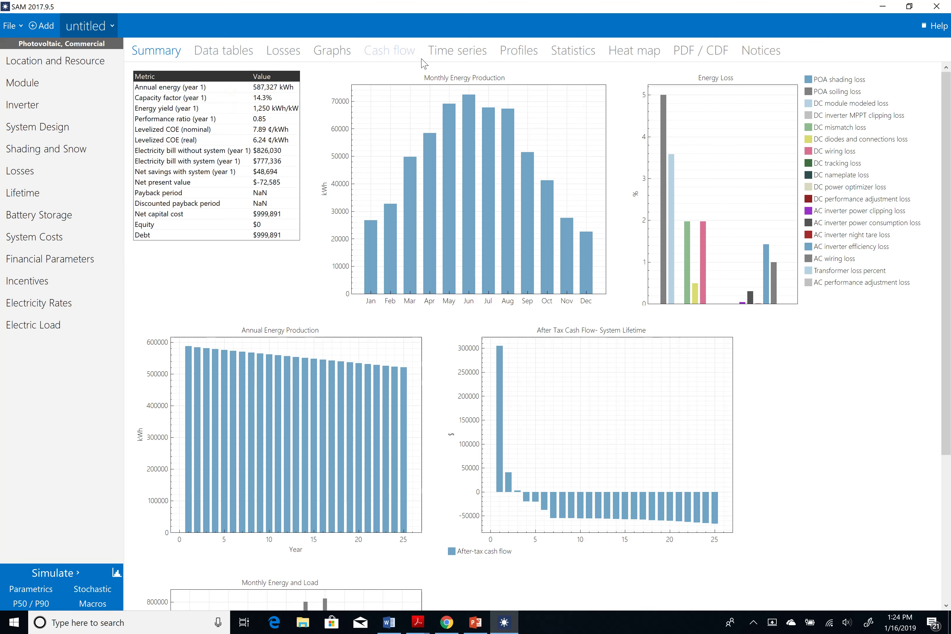
{"action": "left_click", "coordinate": [460, 55]}
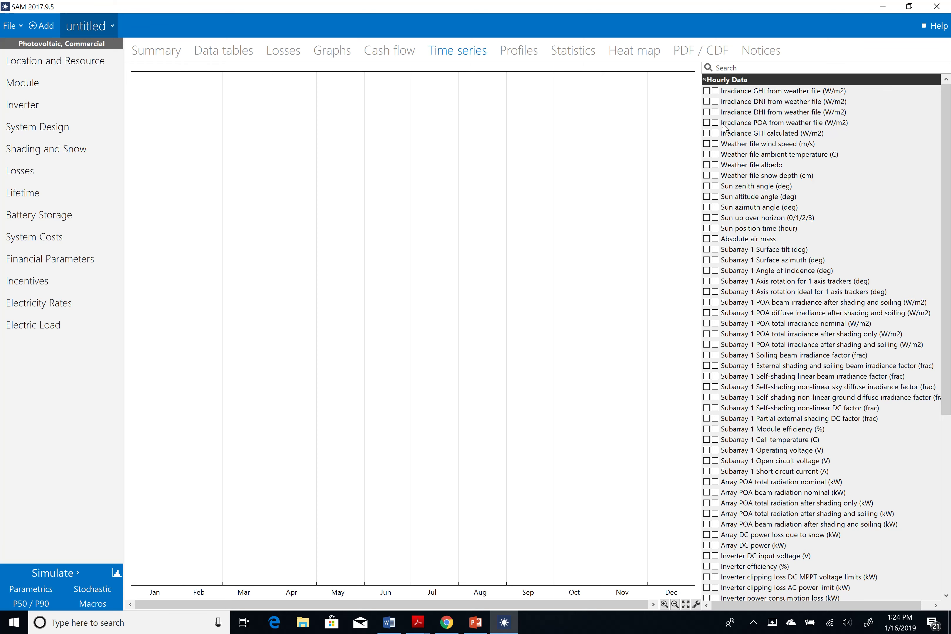
Try plotting POA irradiance, including in a separate panel, then GHI irradiance, and clear them.
{"action": "left_click", "coordinate": [708, 123]}
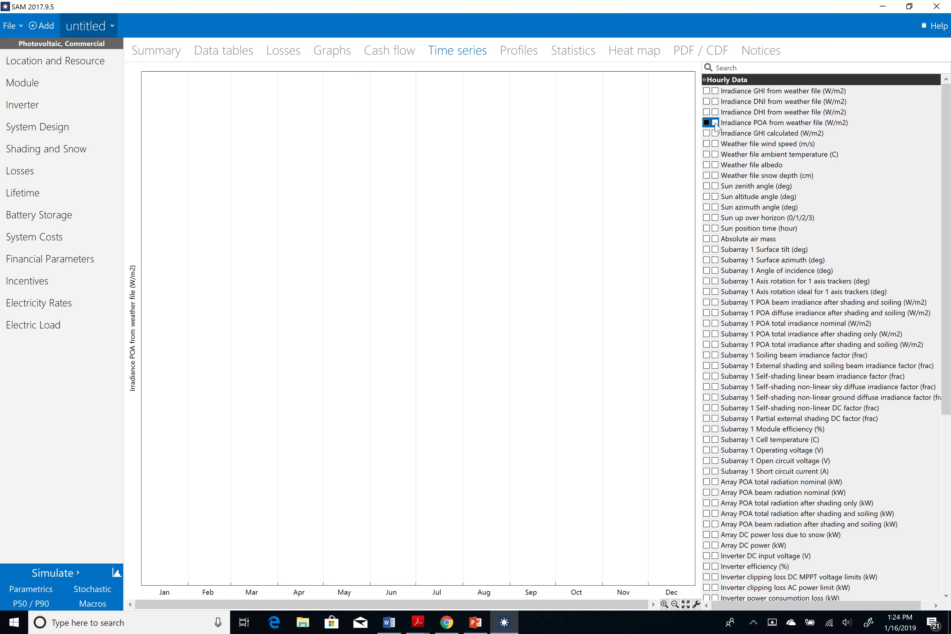
{"action": "left_click", "coordinate": [707, 123]}
{"action": "left_click", "coordinate": [715, 122]}
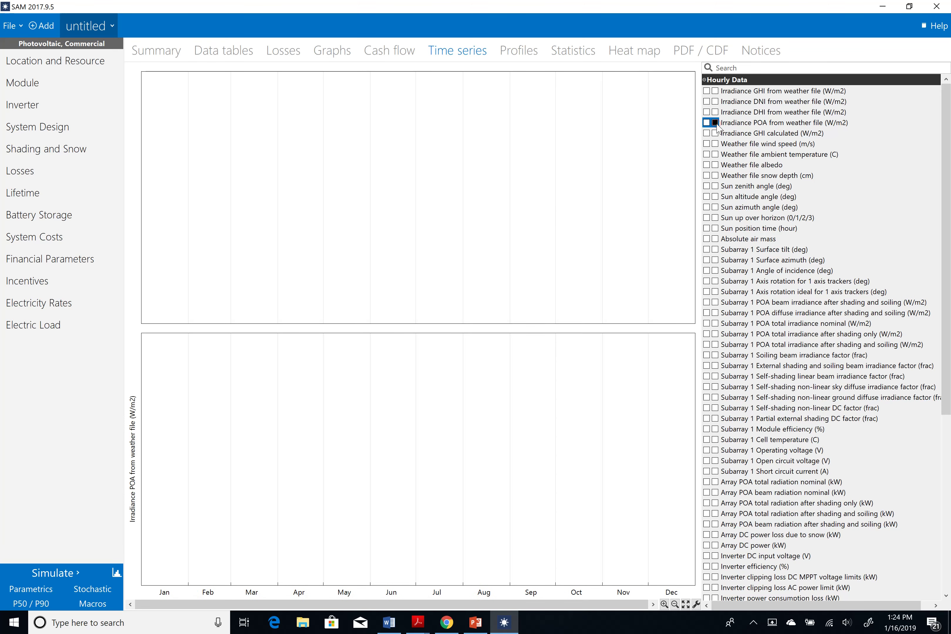
{"action": "left_click", "coordinate": [715, 123]}
{"action": "left_click", "coordinate": [707, 91]}
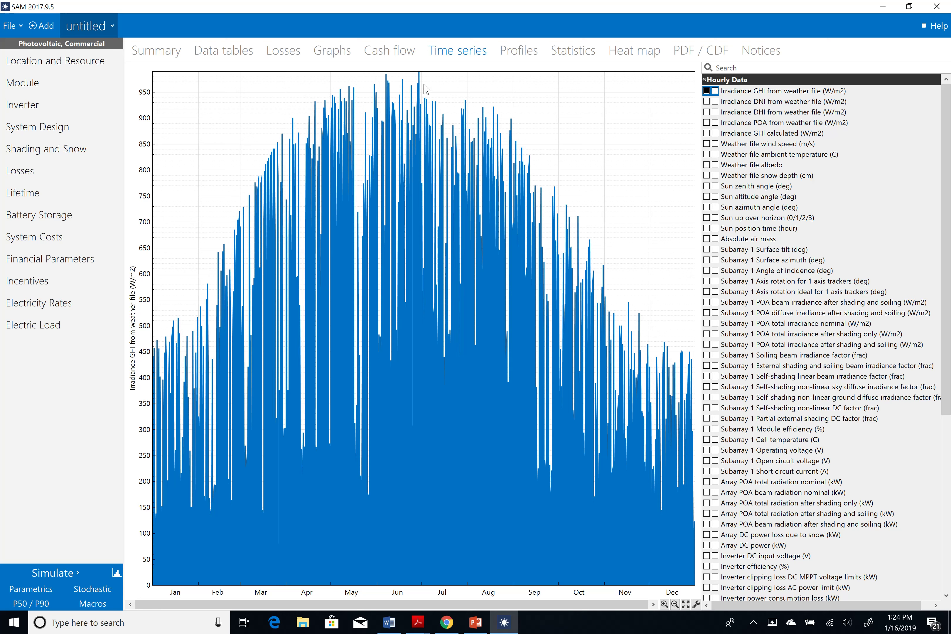
{"action": "left_click", "coordinate": [706, 91]}
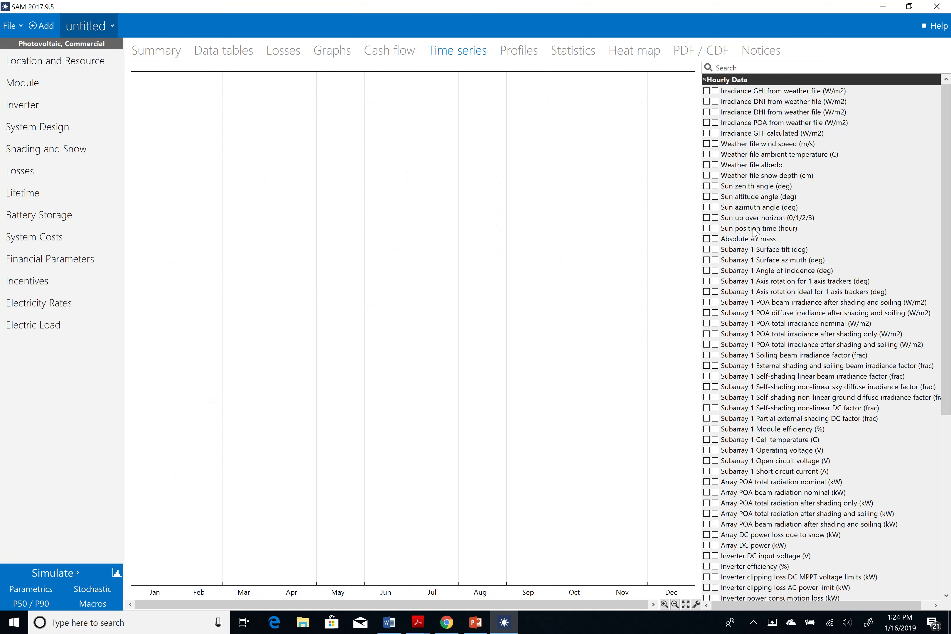
Plot Subarray 1 Open circuit voltage (V) over the year.
{"action": "scroll", "coordinate": [716, 388], "scroll_direction": "down", "scroll_amount": 1}
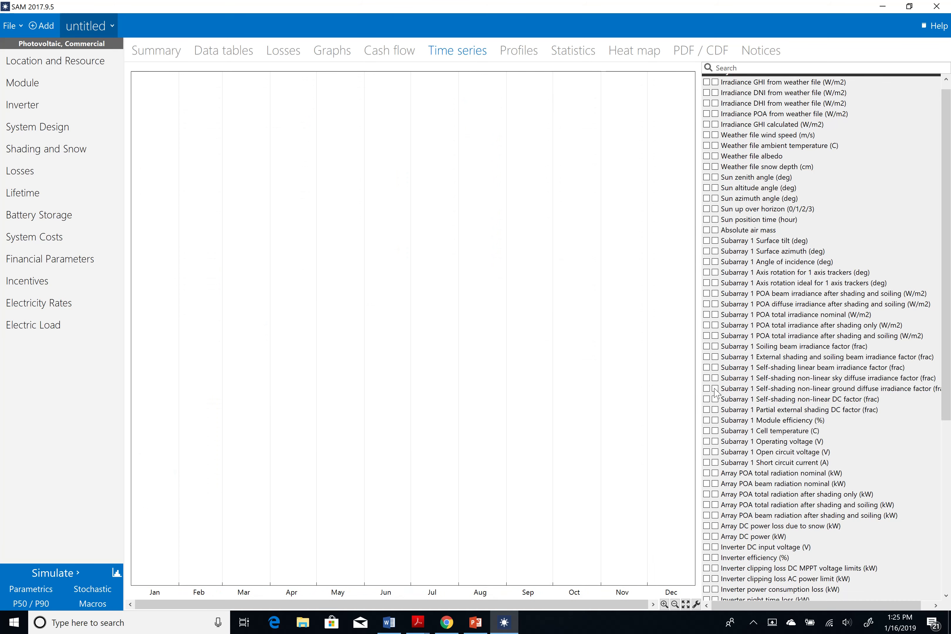
{"action": "scroll", "coordinate": [715, 390], "scroll_direction": "down", "scroll_amount": 5}
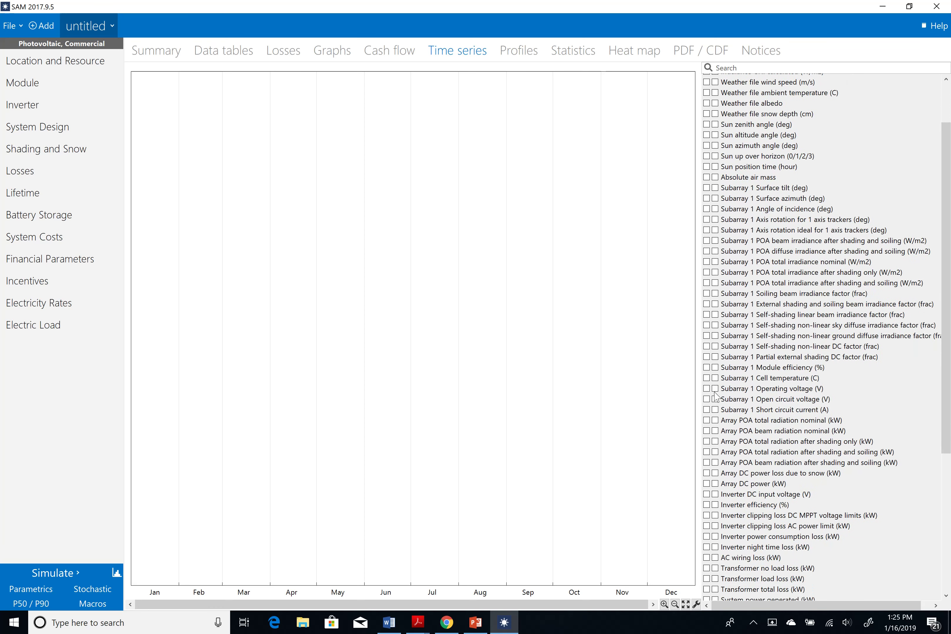
{"action": "scroll", "coordinate": [715, 395], "scroll_direction": "down", "scroll_amount": 2}
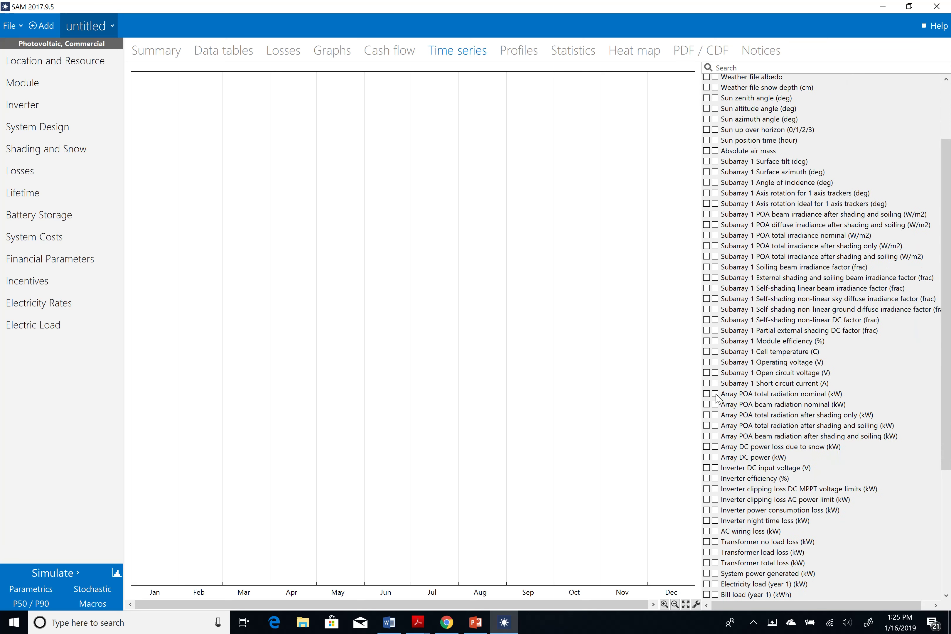
{"action": "left_click", "coordinate": [707, 373]}
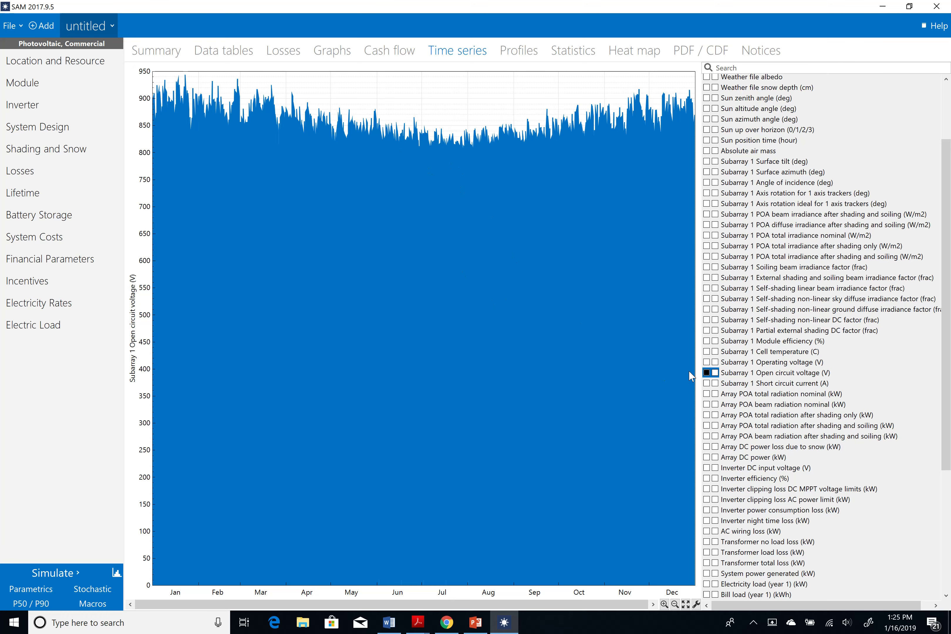
Replace the voltage plot with Array DC power and AC-limit clipping loss, then clear both.
{"action": "left_click", "coordinate": [706, 373]}
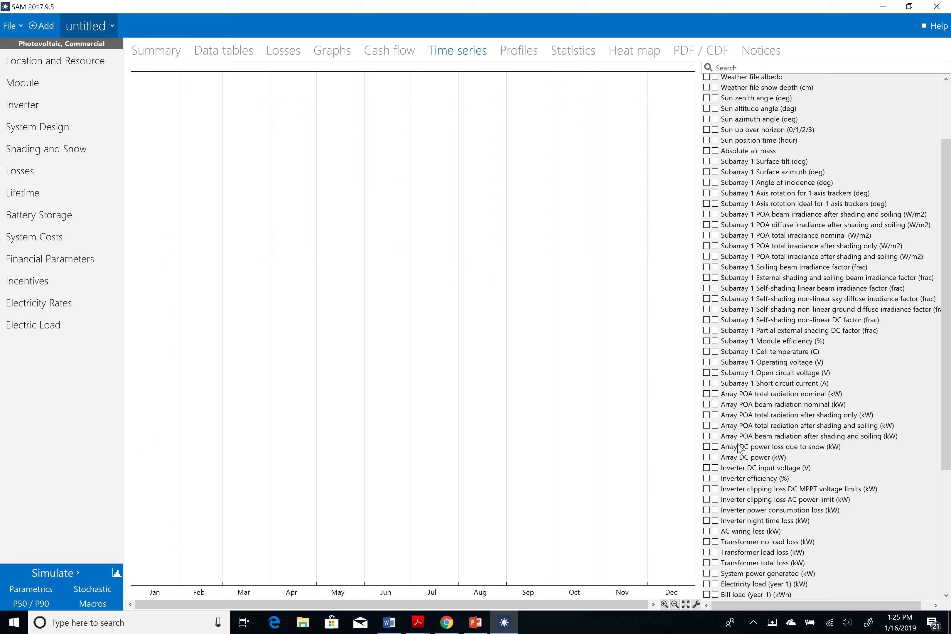
{"action": "left_click", "coordinate": [706, 457]}
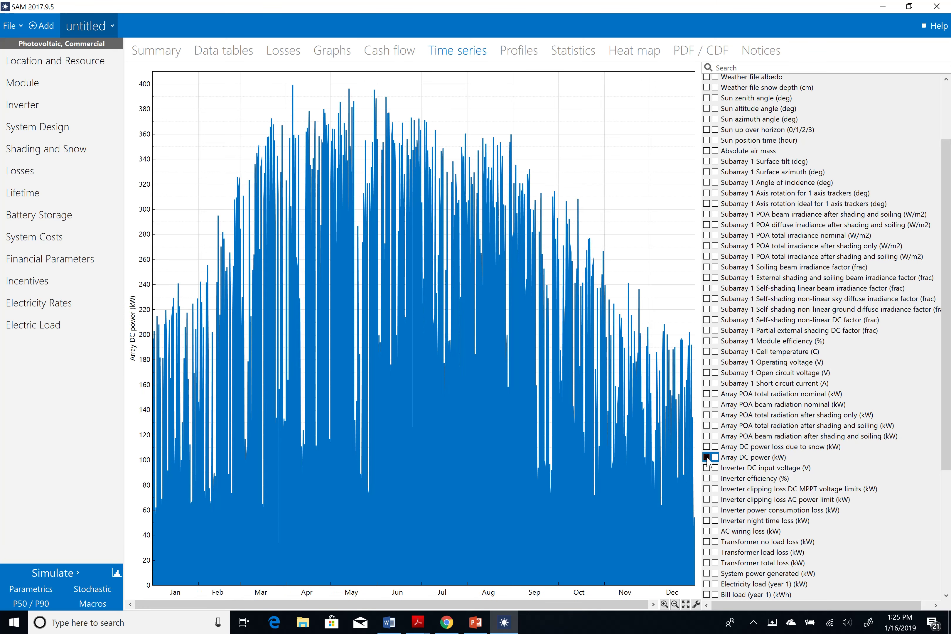
{"action": "left_click", "coordinate": [715, 500]}
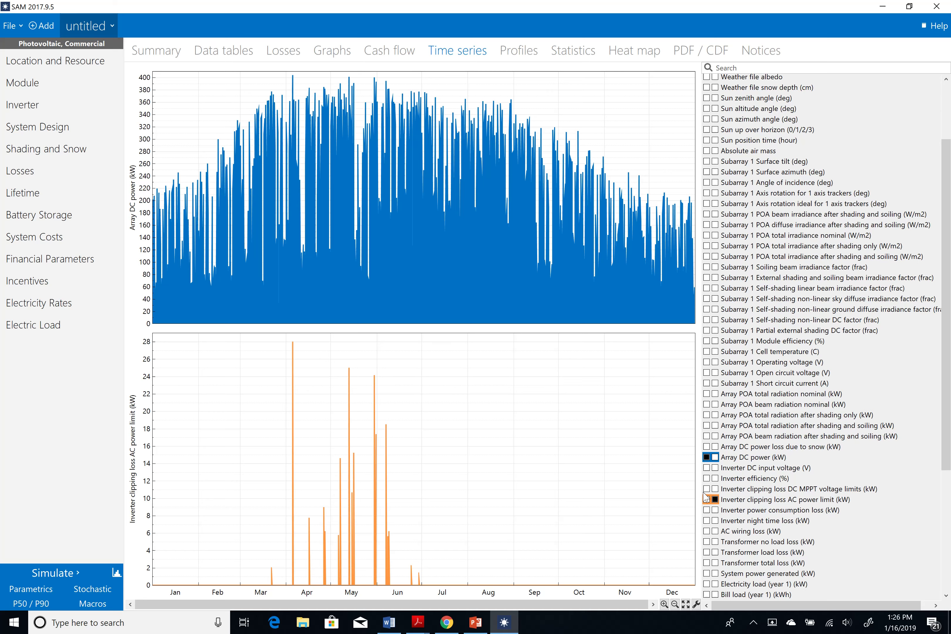
{"action": "left_click", "coordinate": [715, 499]}
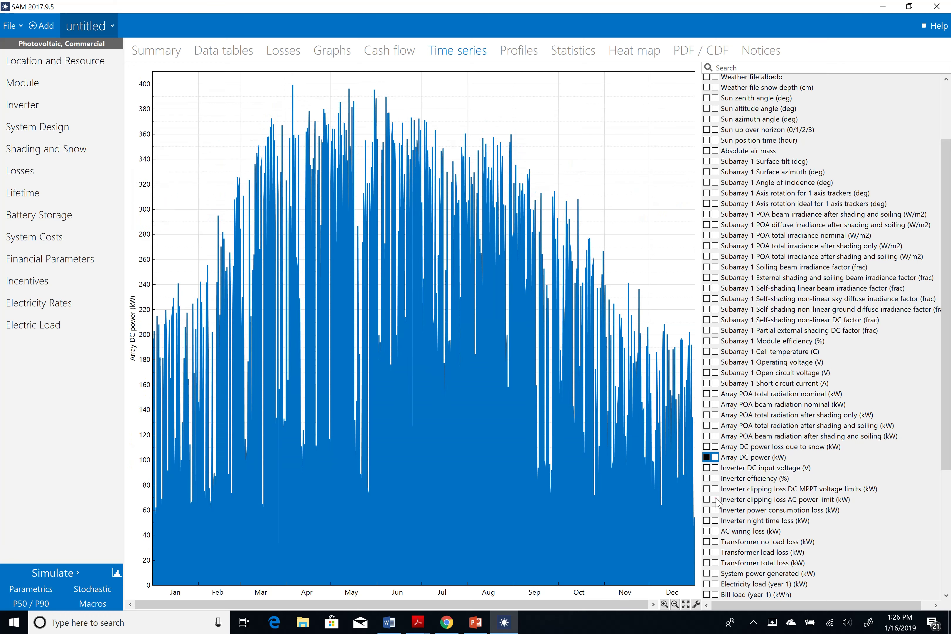
{"action": "left_click", "coordinate": [706, 457]}
On the Summary page, show the metrics table's Copy table / Copy as CSV options.
{"action": "left_click", "coordinate": [143, 49]}
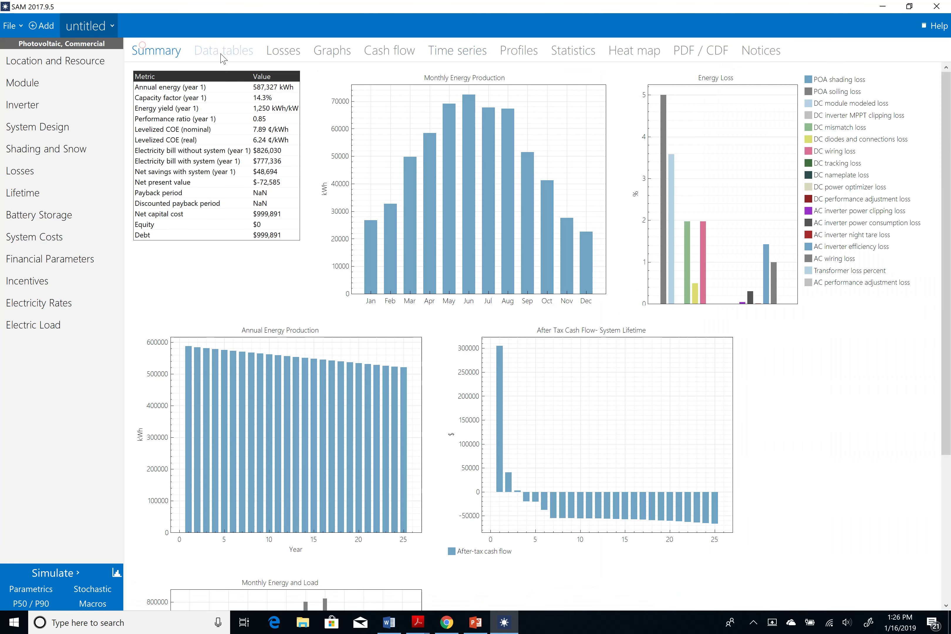
{"action": "right_click", "coordinate": [386, 123]}
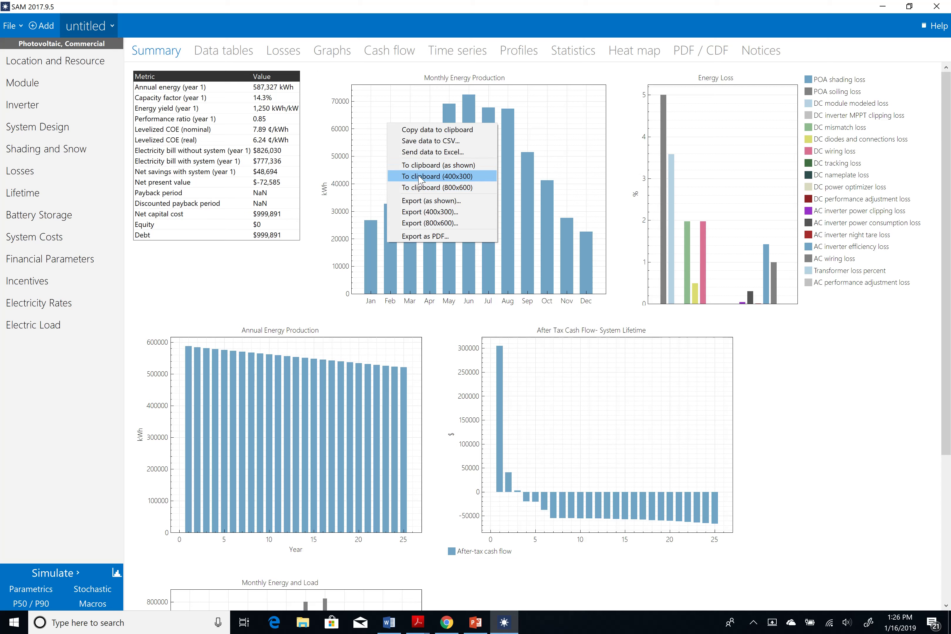
{"action": "left_click", "coordinate": [362, 174]}
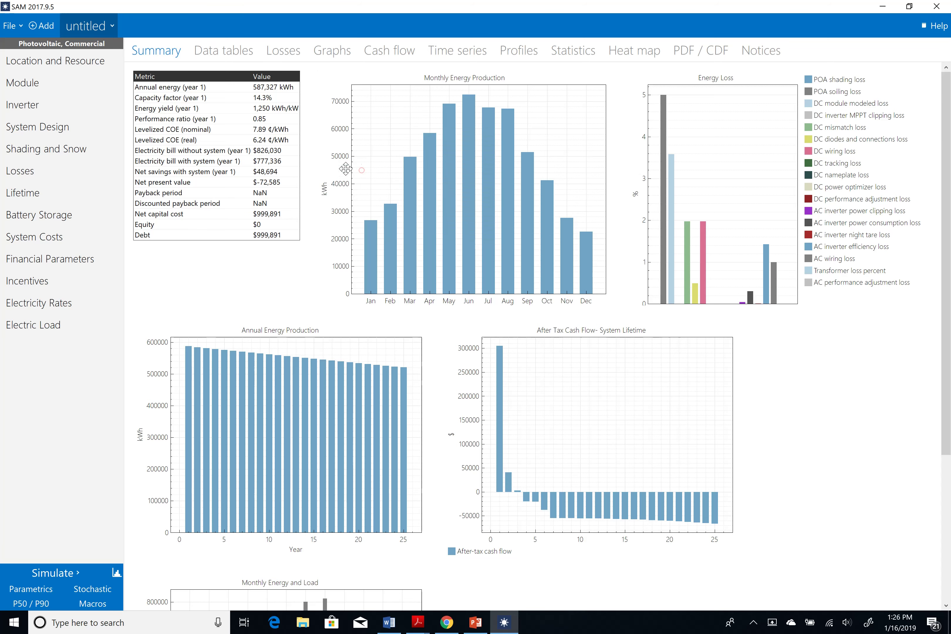
{"action": "right_click", "coordinate": [244, 148]}
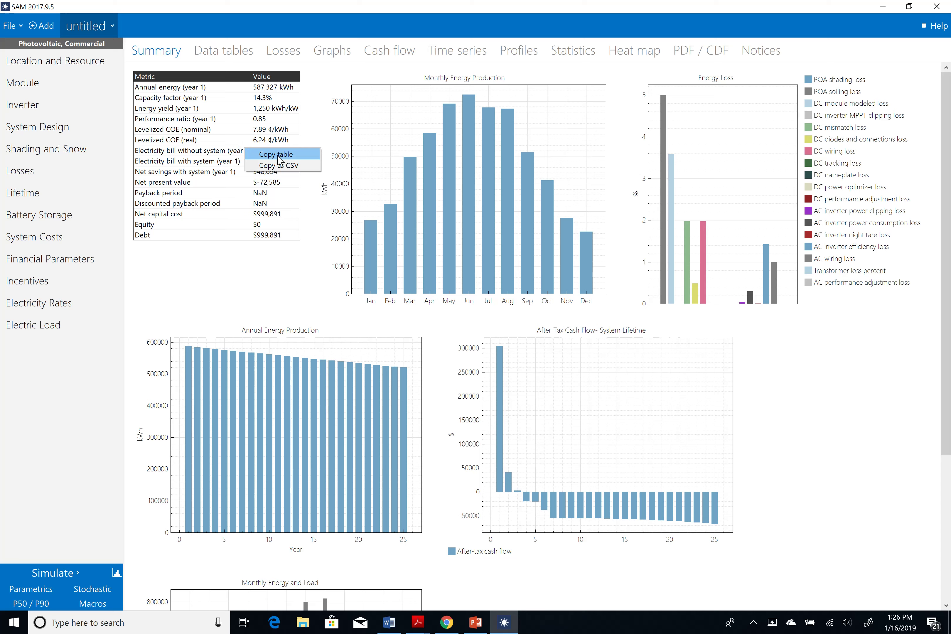